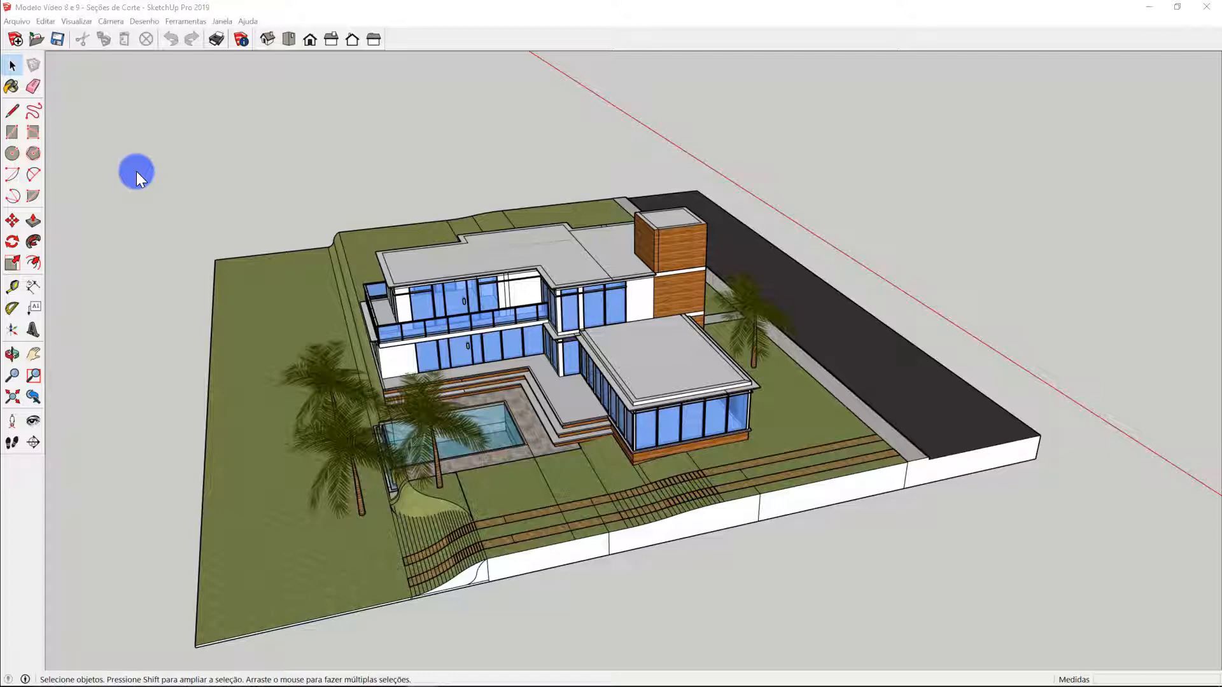
Place a horizontal section plane on the lower roof, keeping the name Seção 4 and symbol 4 and suppressing further naming prompts.
left_click(33, 443)
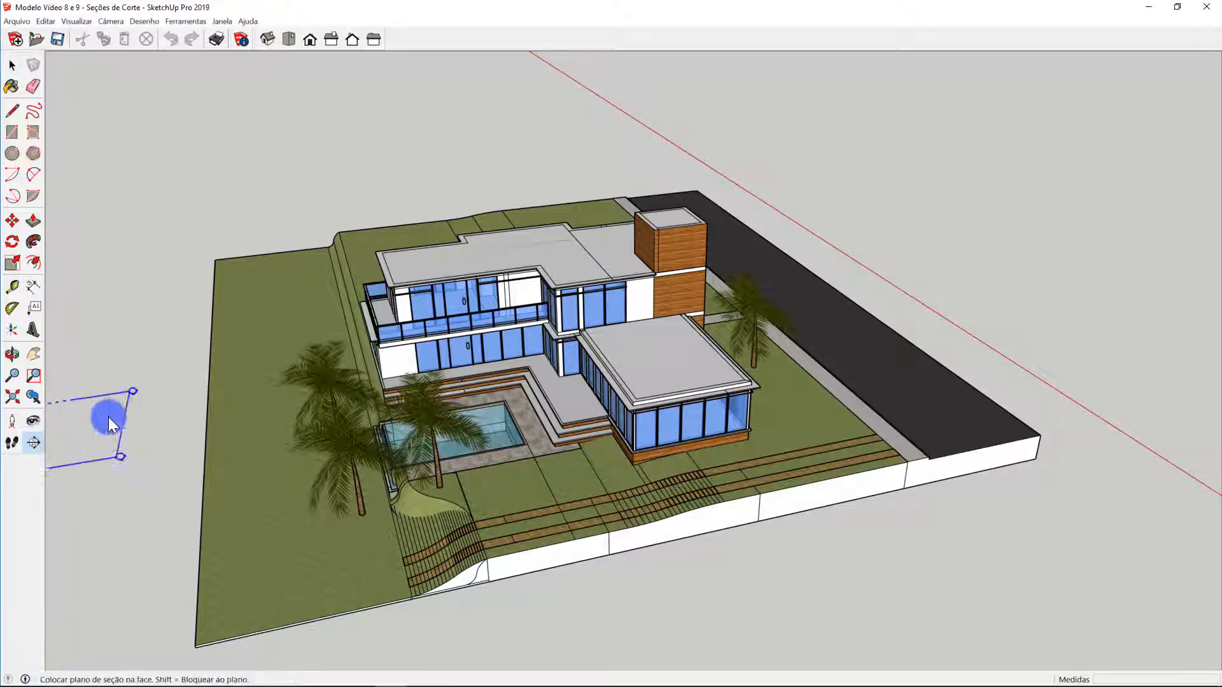
left_click(643, 366)
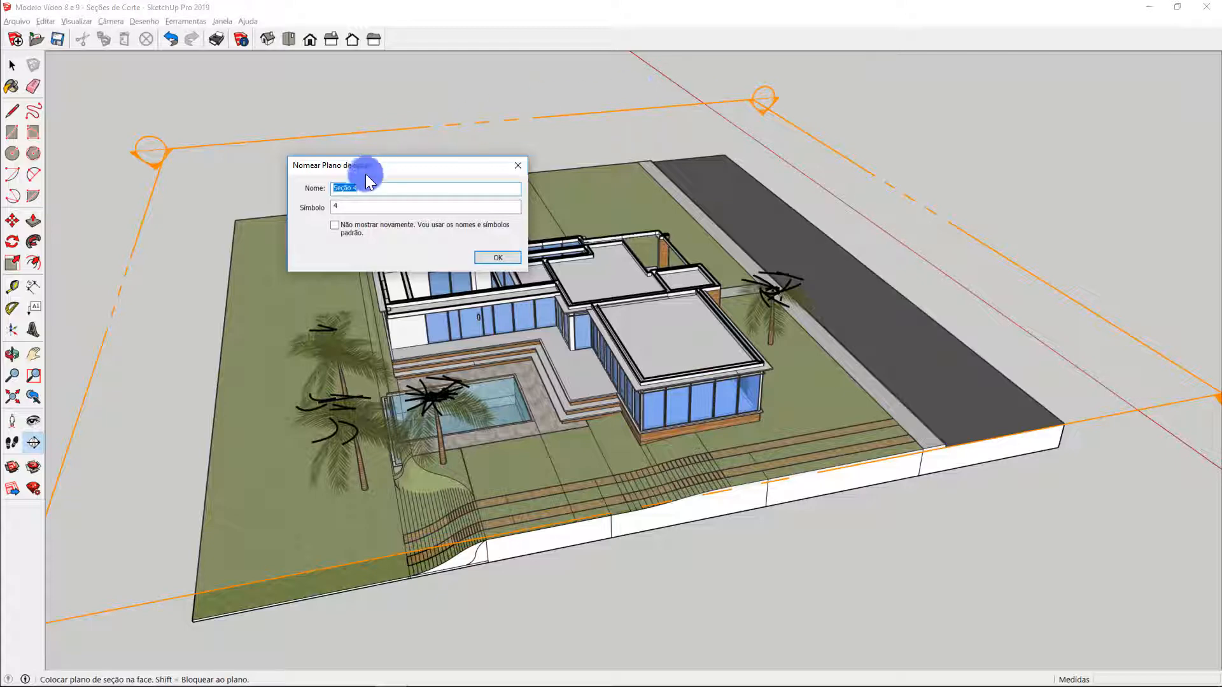
left_click(334, 226)
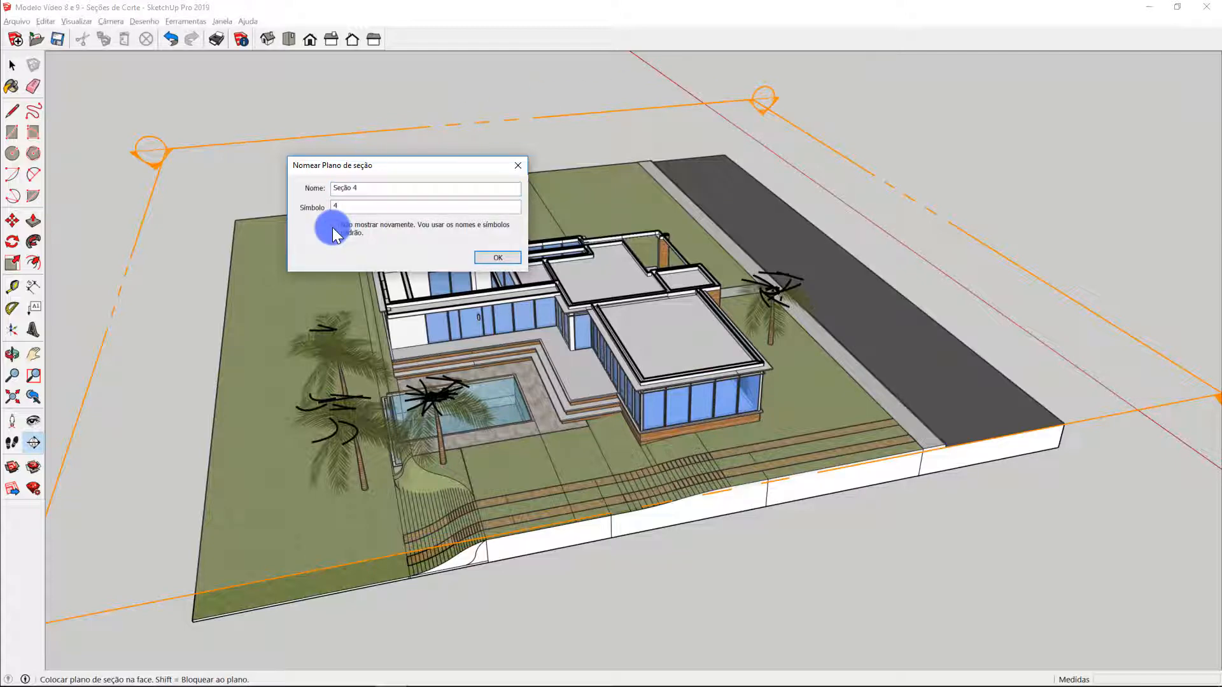
left_click(494, 257)
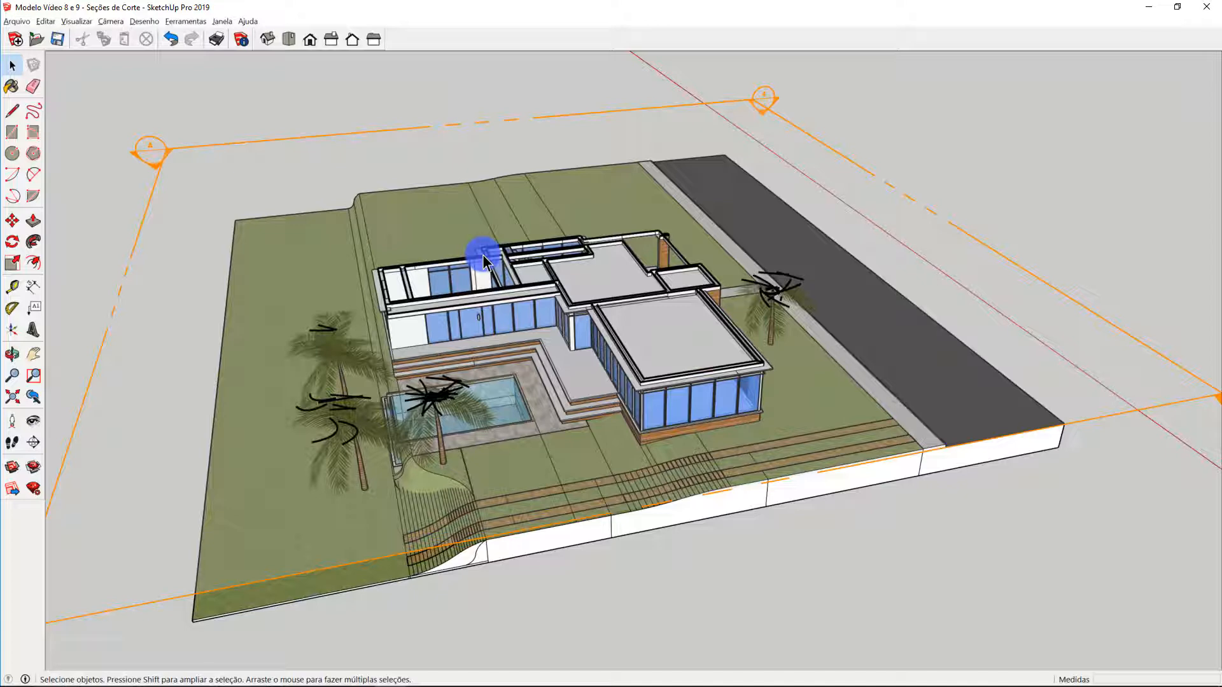
Show the General (Geral) page of the SketchUp preferences.
left_click(223, 21)
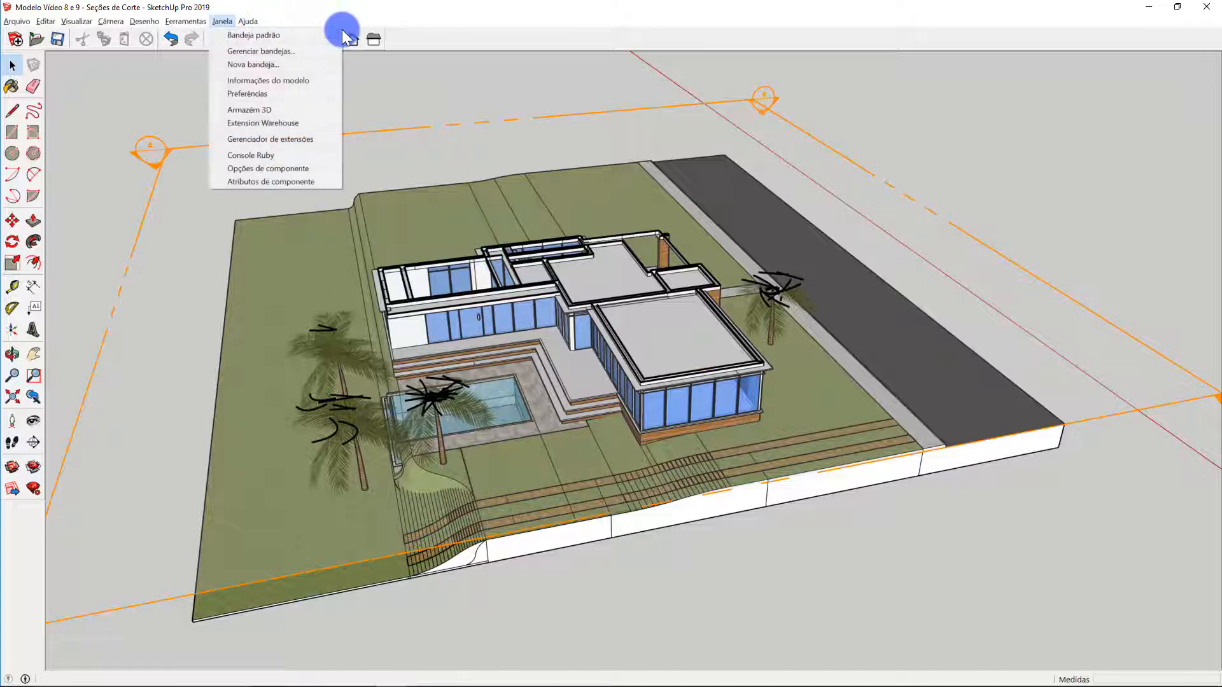
left_click(231, 93)
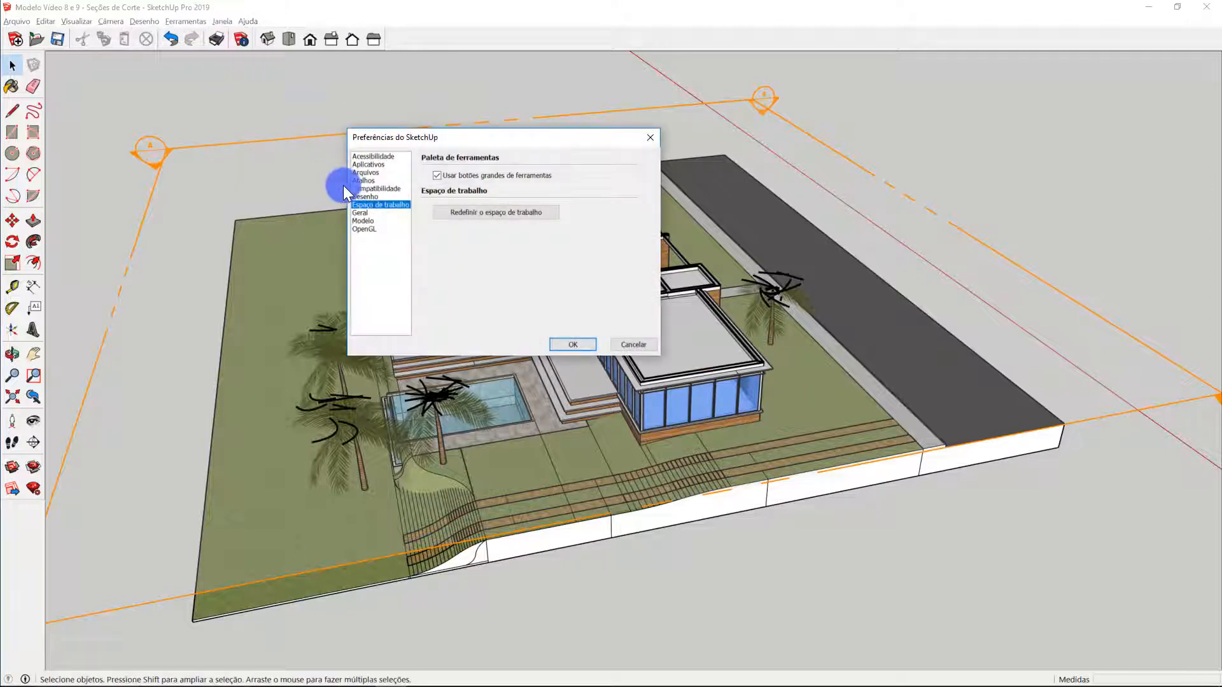
left_click(361, 214)
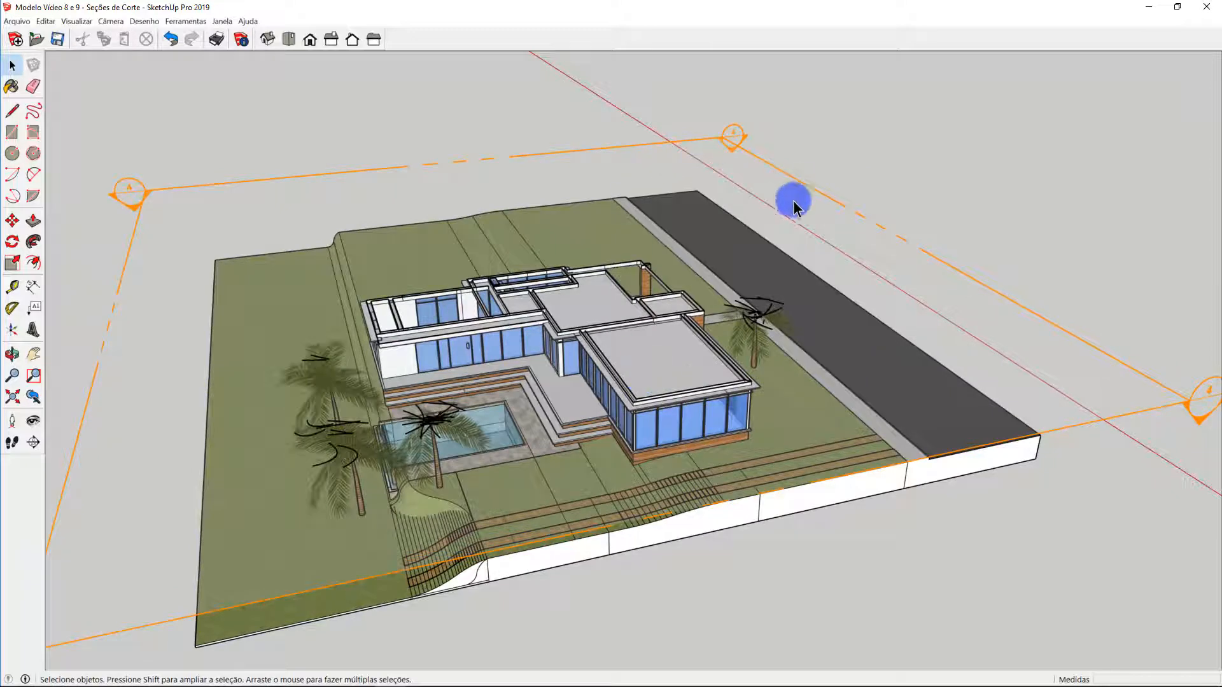
Switch the horizontal section plane's cut off and back on directly in the model.
double_click(835, 200)
key("ctrl+z")
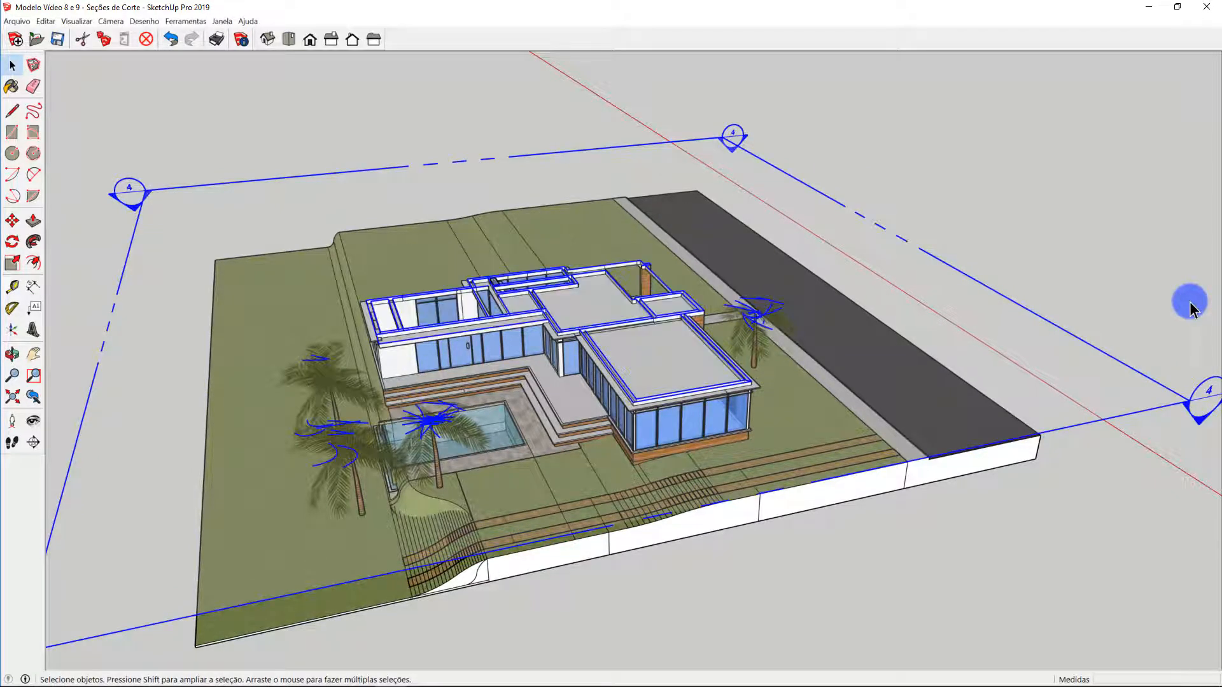
double_click(835, 201)
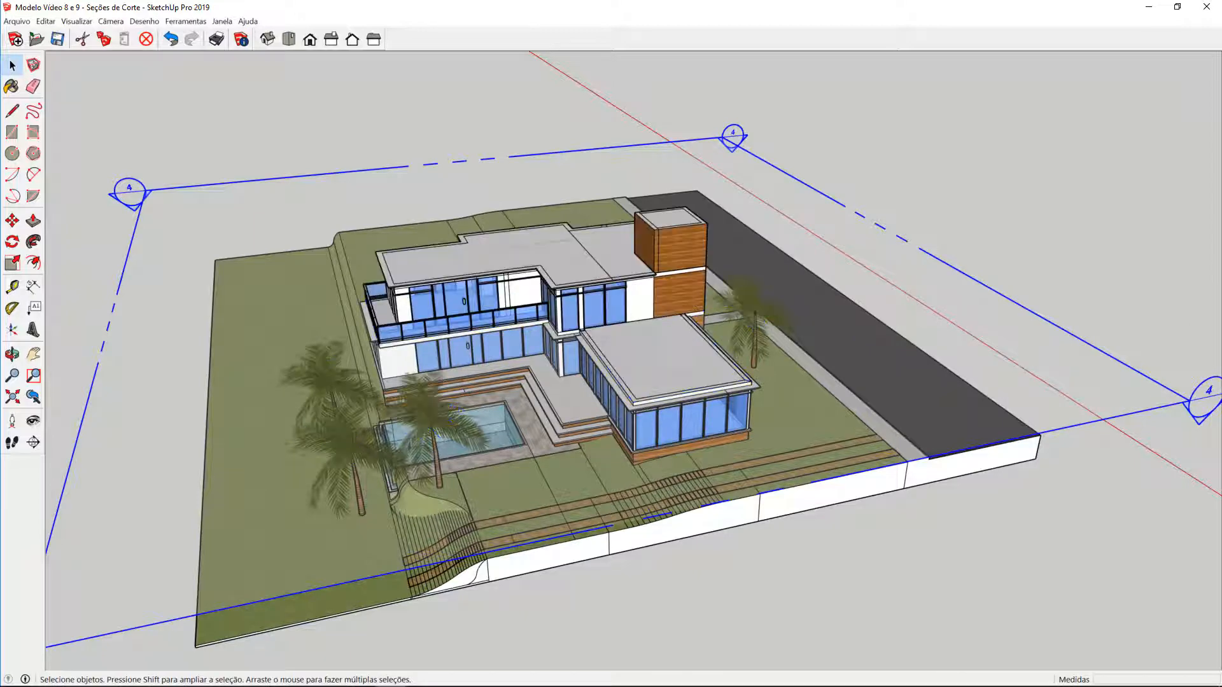
double_click(836, 201)
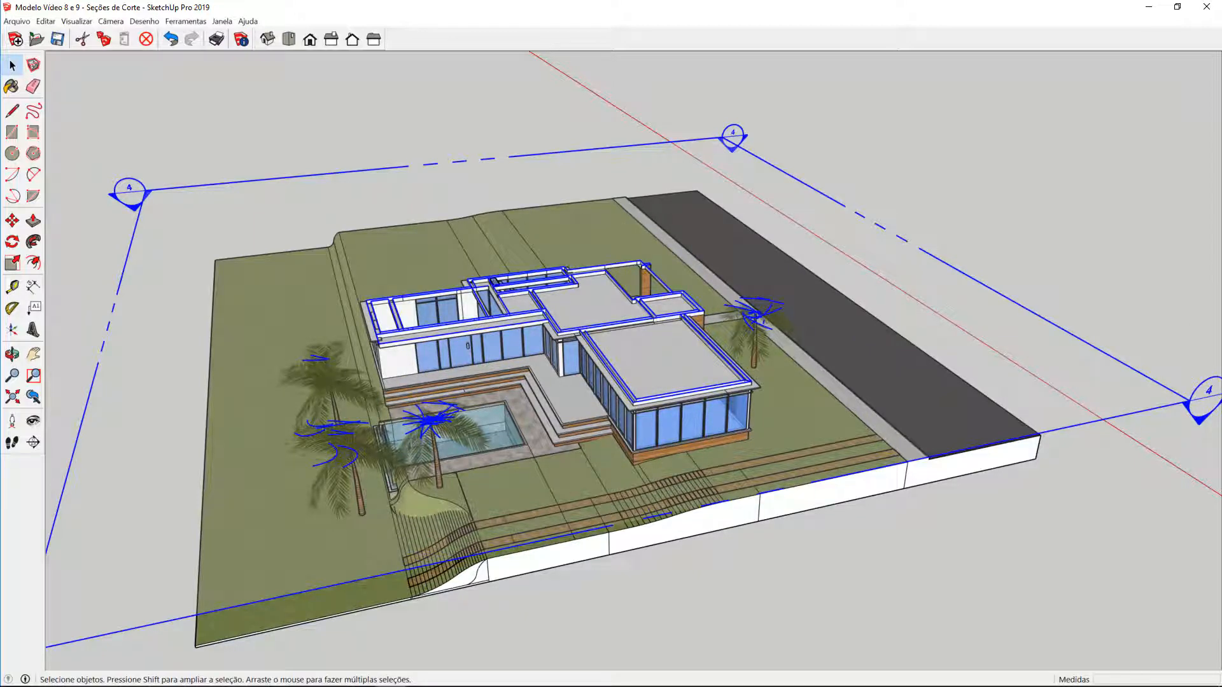
Try deleting the horizontal section plane directly and with the Eraser, undoing each deletion.
key("Delete")
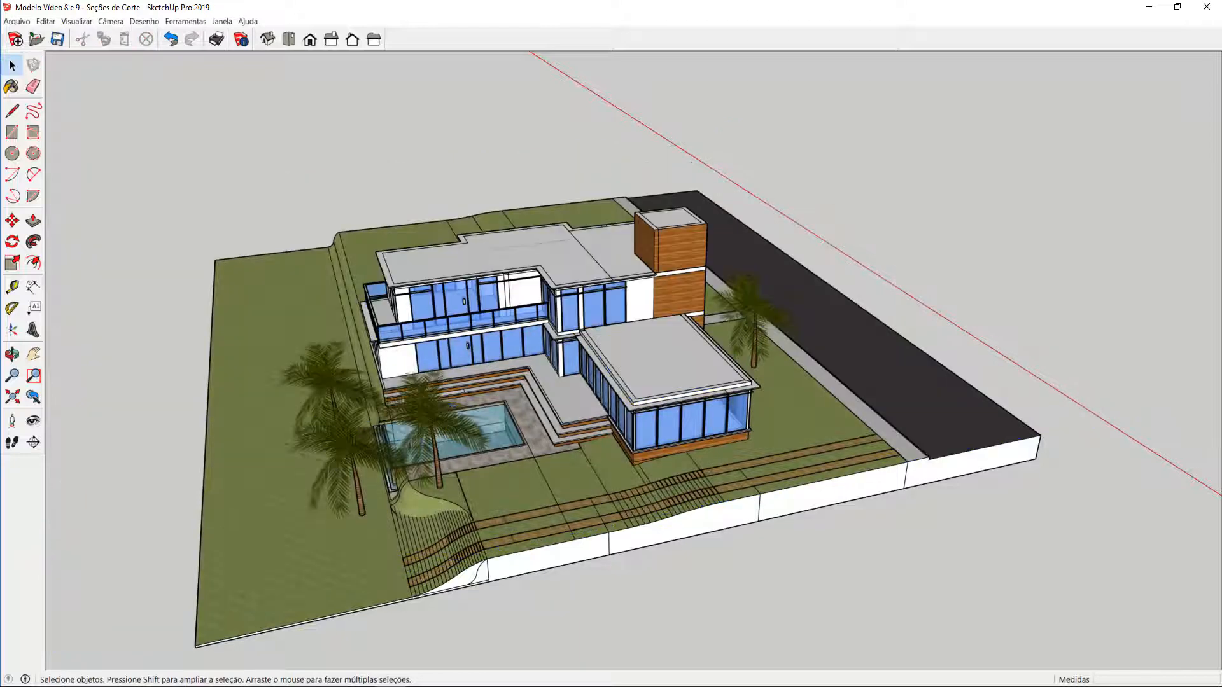
key("ctrl+z")
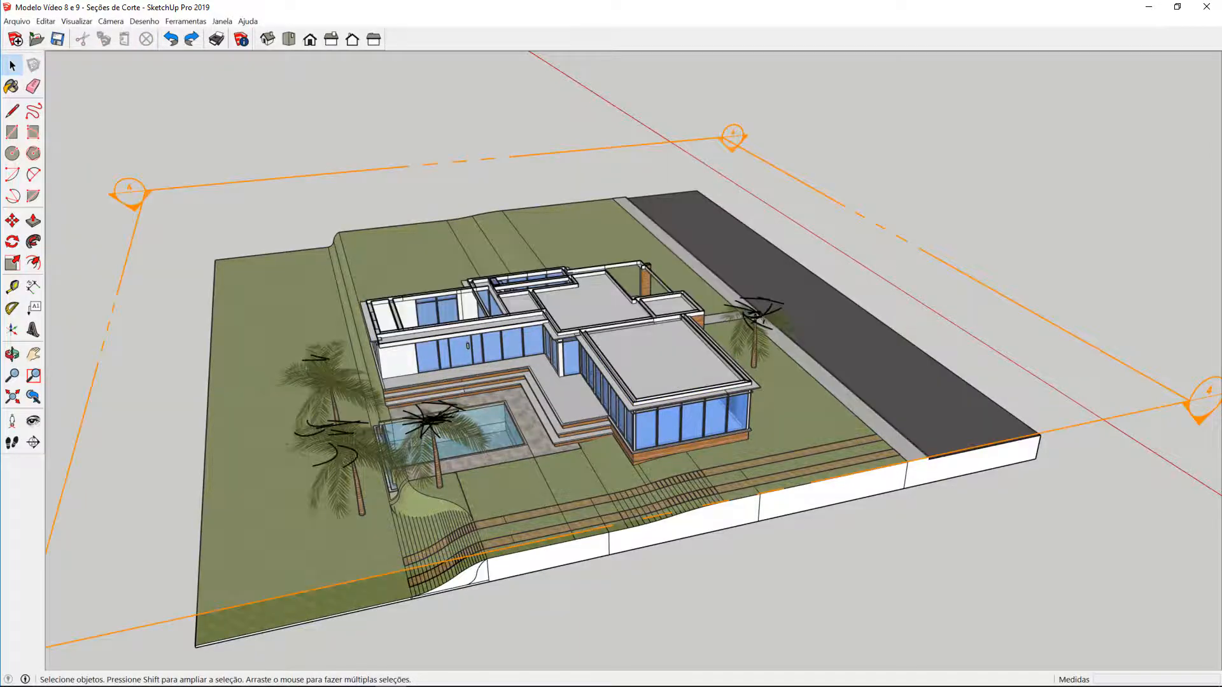
left_click(33, 86)
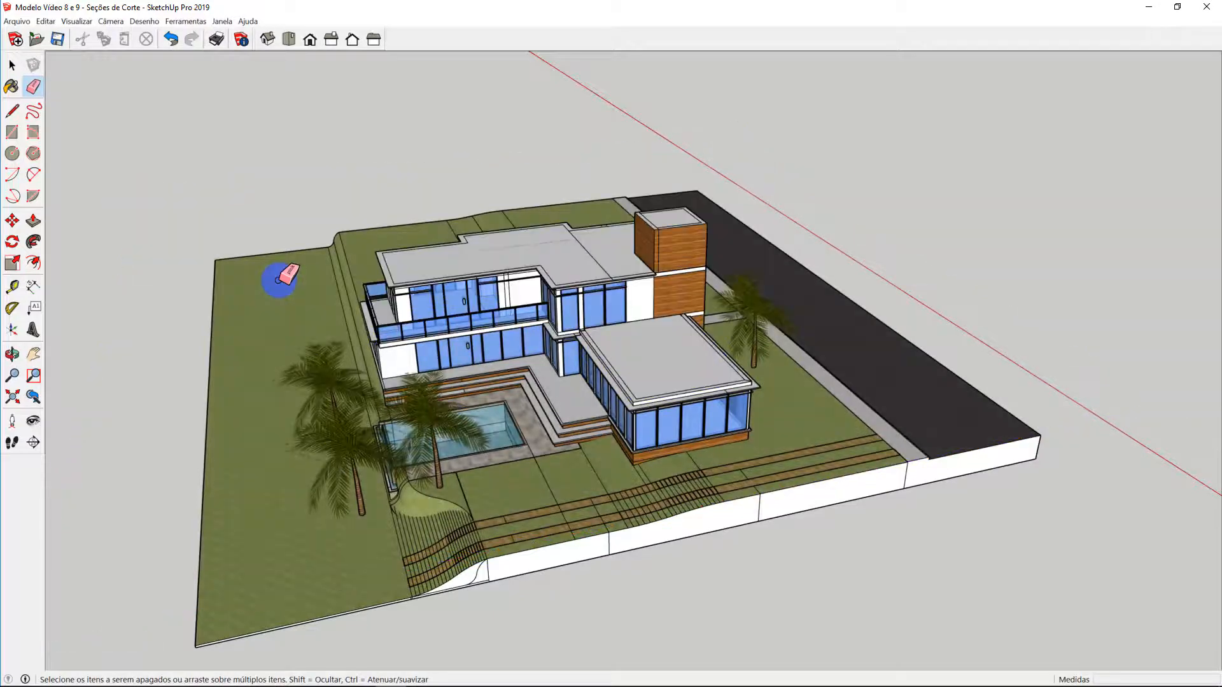
key("ctrl+z")
key("space")
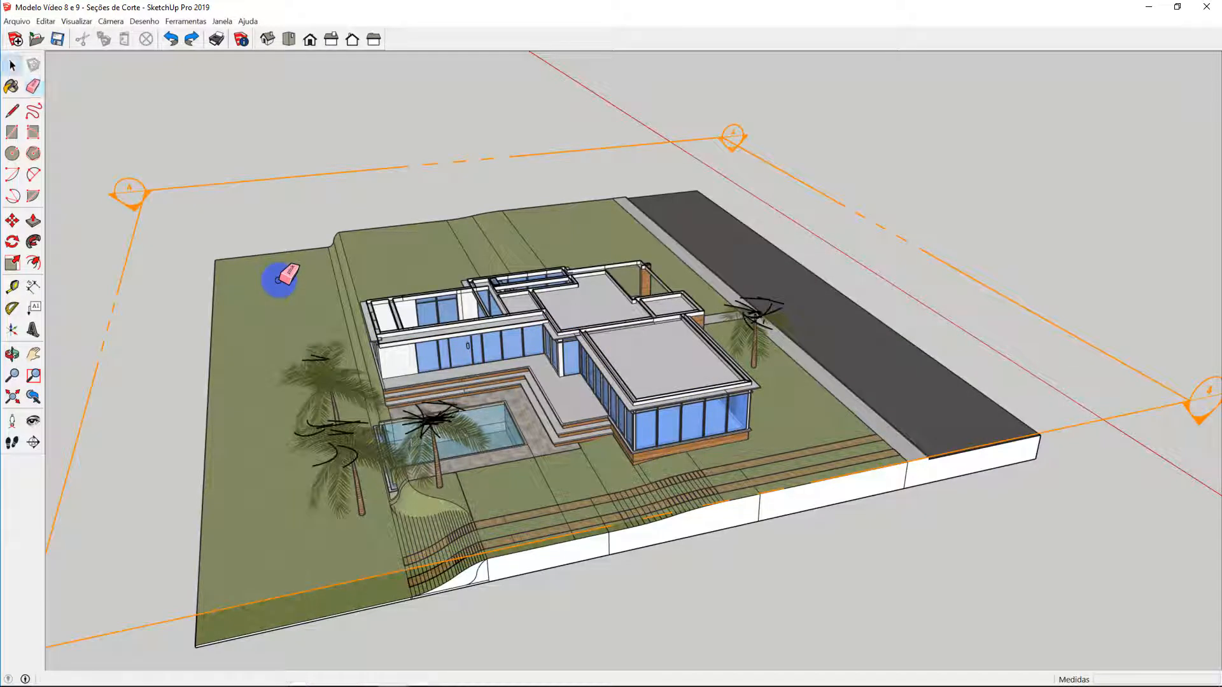
Toggle the Active Cut (Corte ativo) option of the horizontal section plane.
right_click(279, 280)
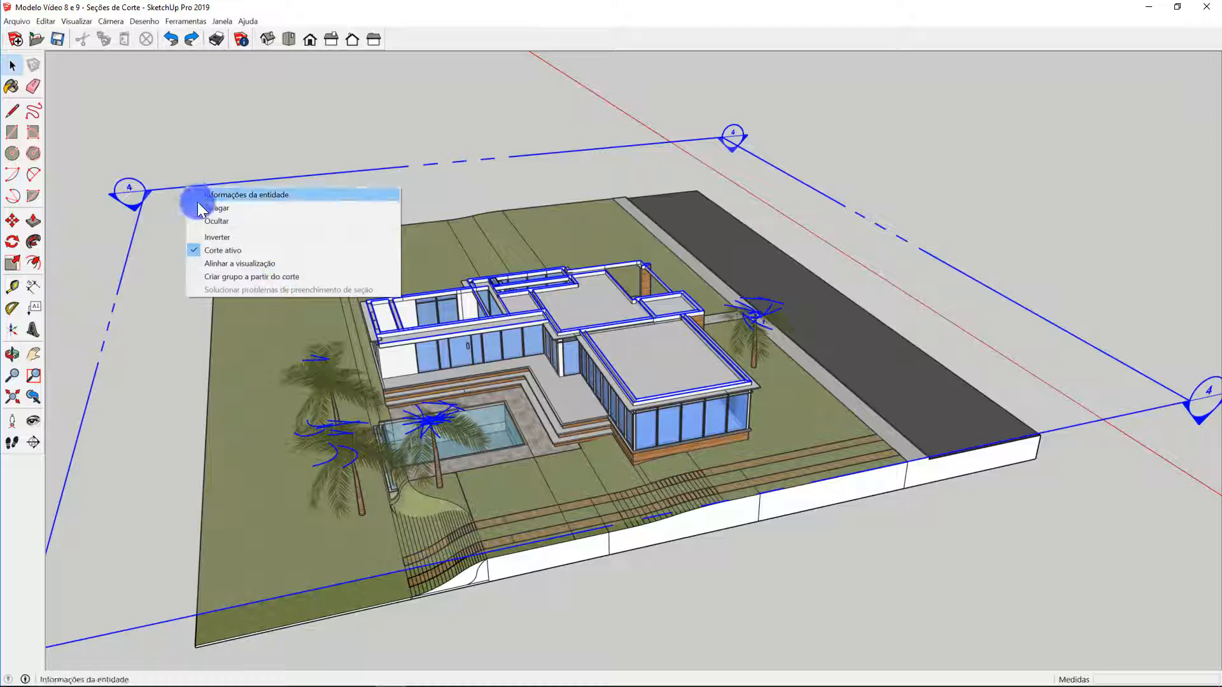
left_click(223, 250)
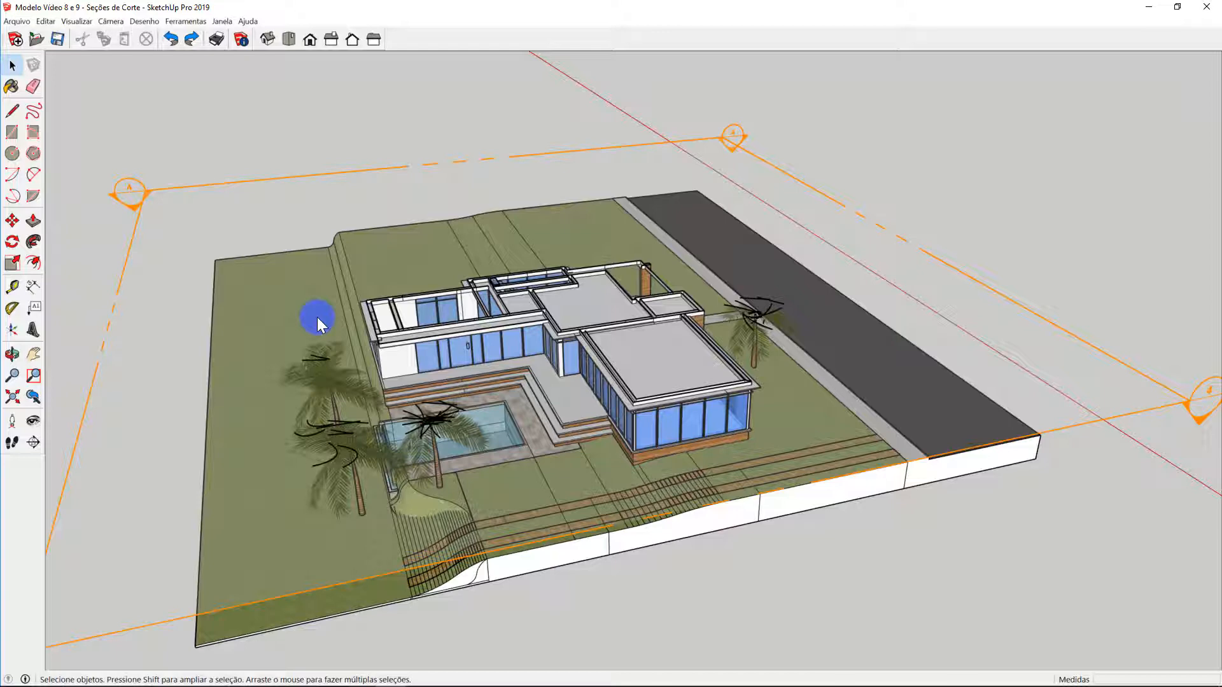
Move the horizontal section plane up about 2.16 m so that it cuts through the upper floor.
left_click(12, 220)
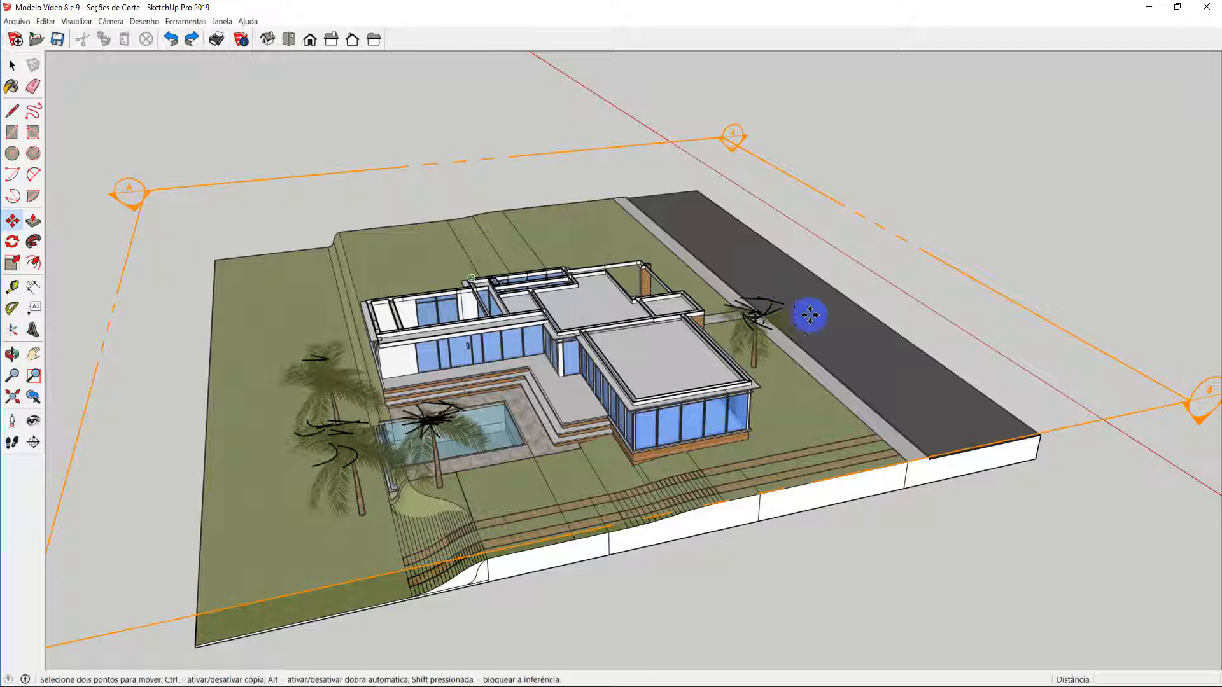
left_click(938, 260)
left_click(938, 243)
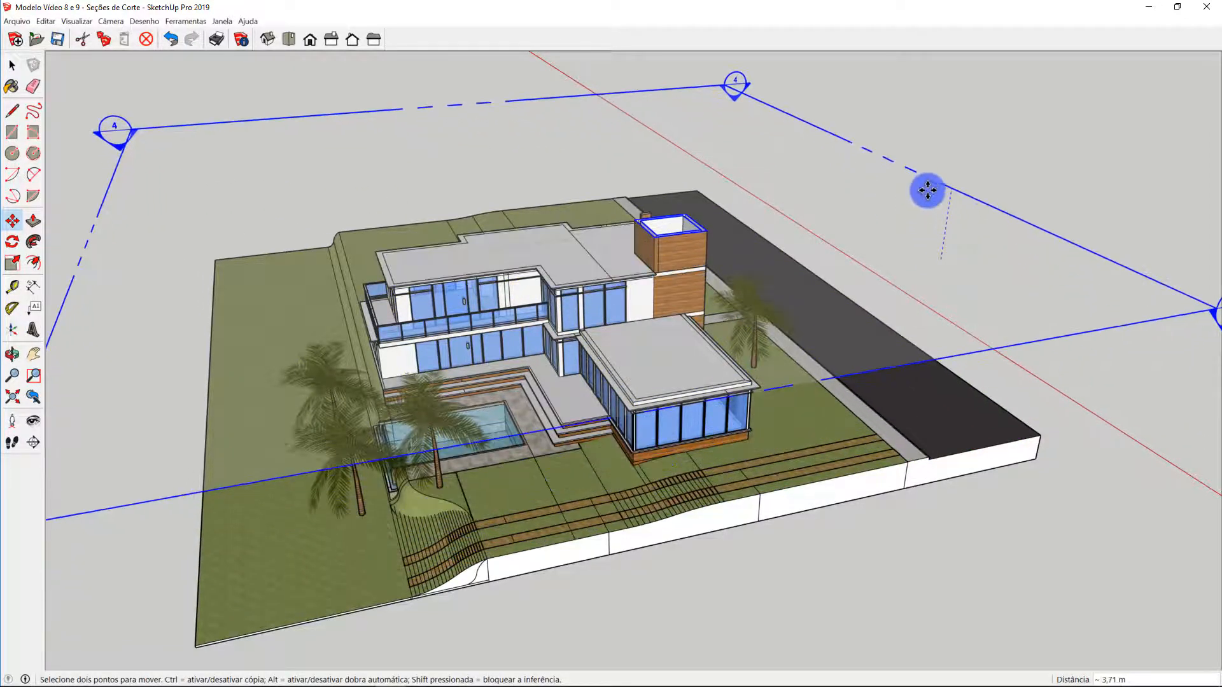
left_click(931, 283)
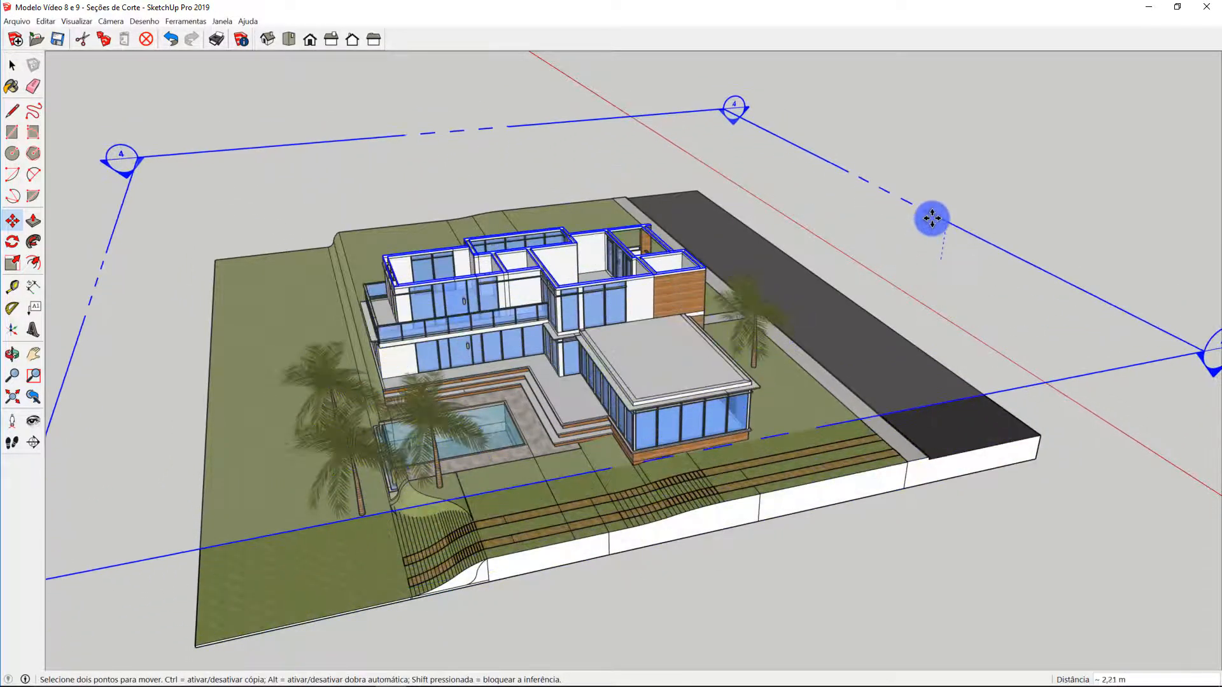
left_click(930, 216)
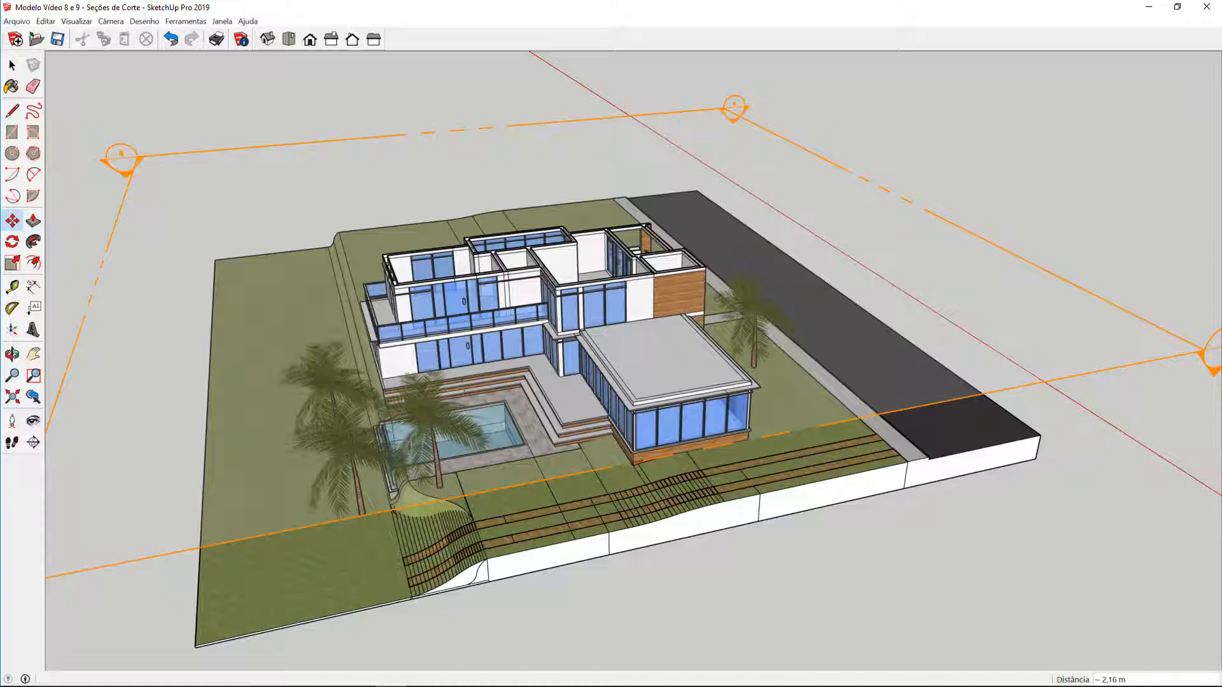
key("space")
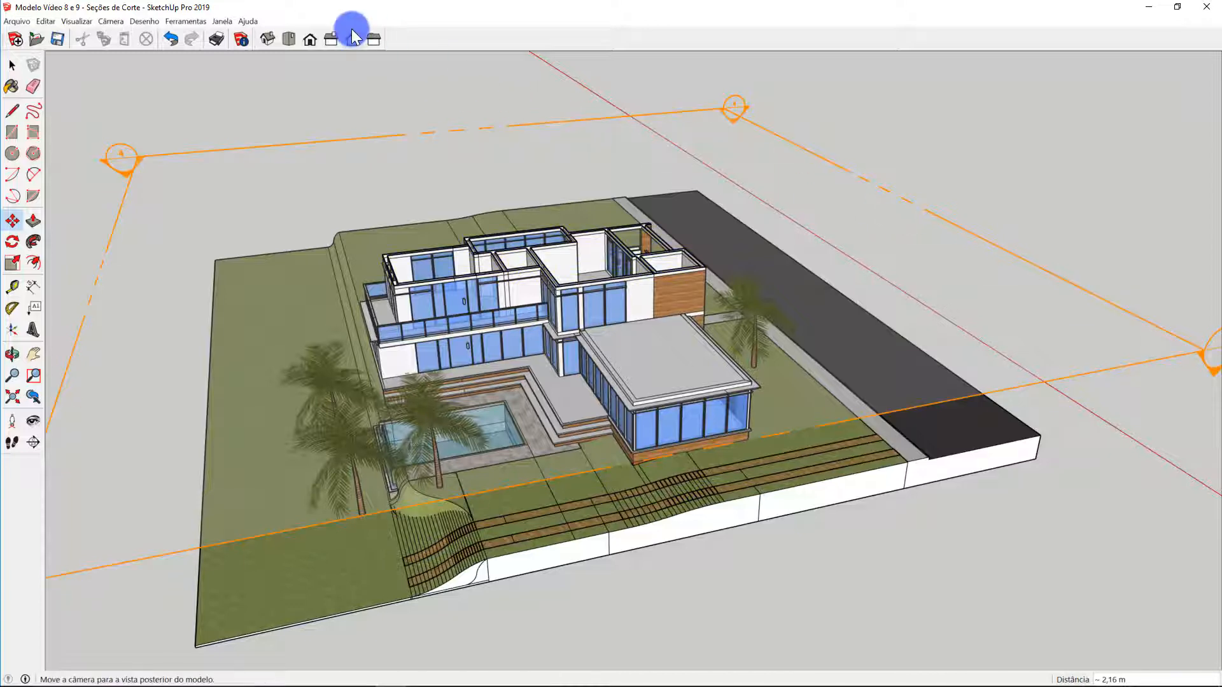
Rotate the section plane by about 3.9 degrees in the right-side view to tilt the cut through the house.
left_click(331, 39)
left_click(382, 356)
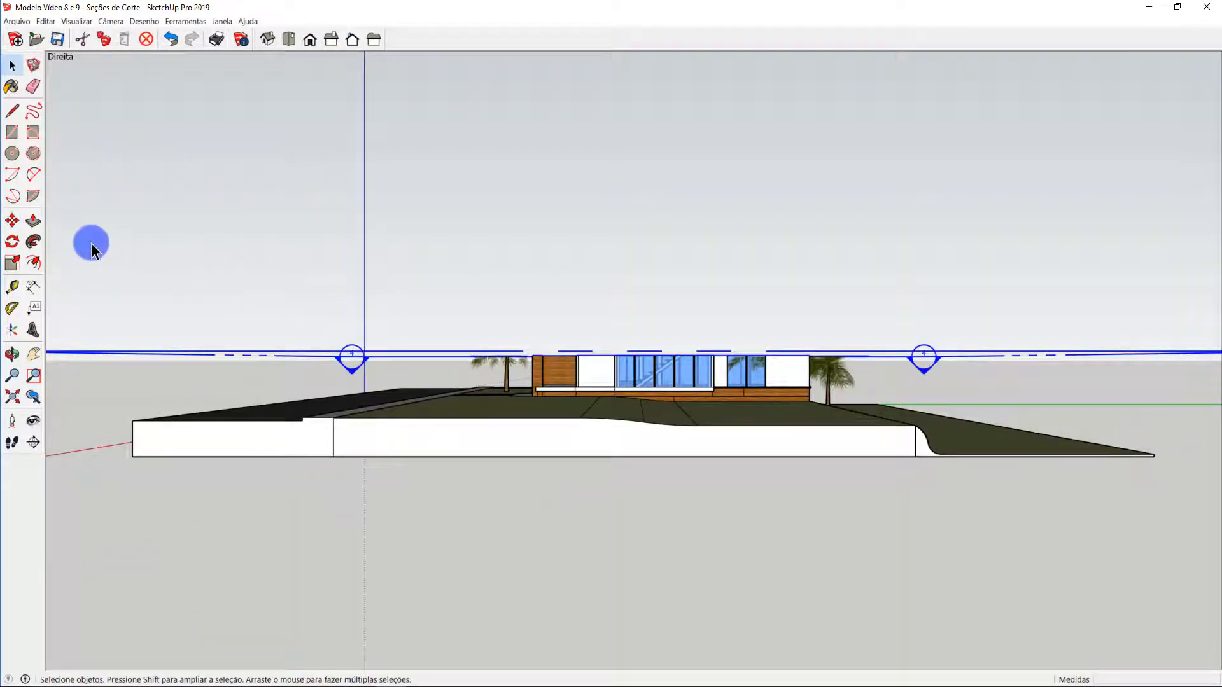
left_click(12, 241)
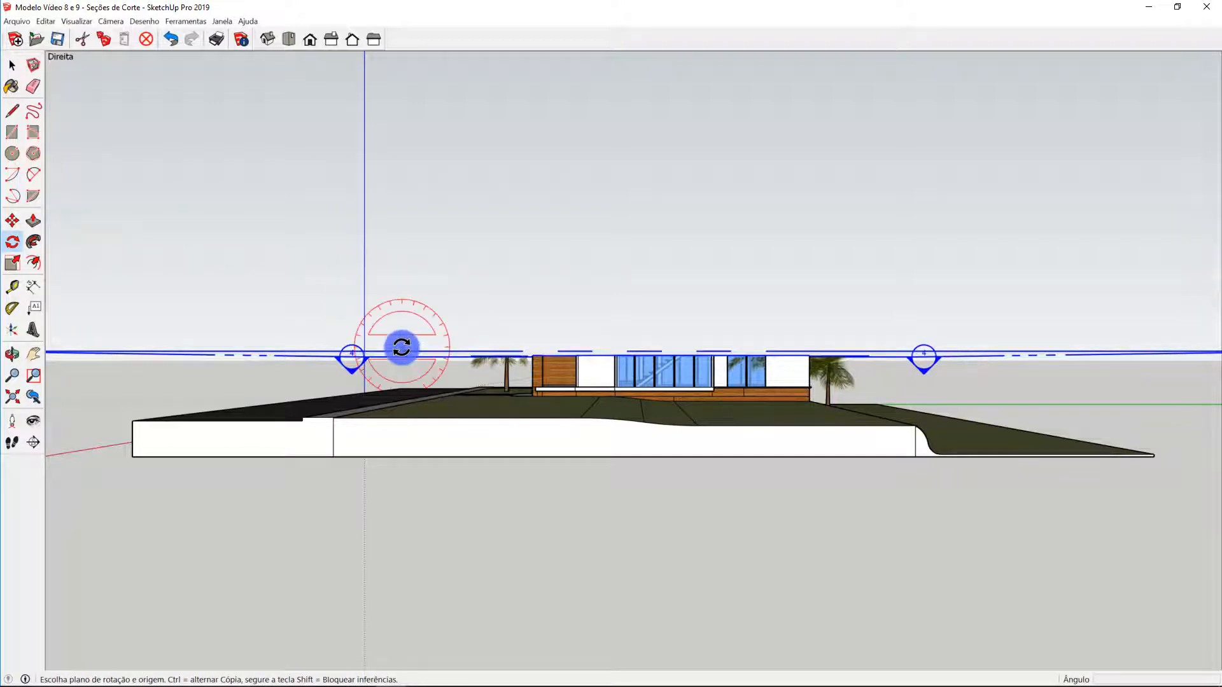
left_click(409, 368)
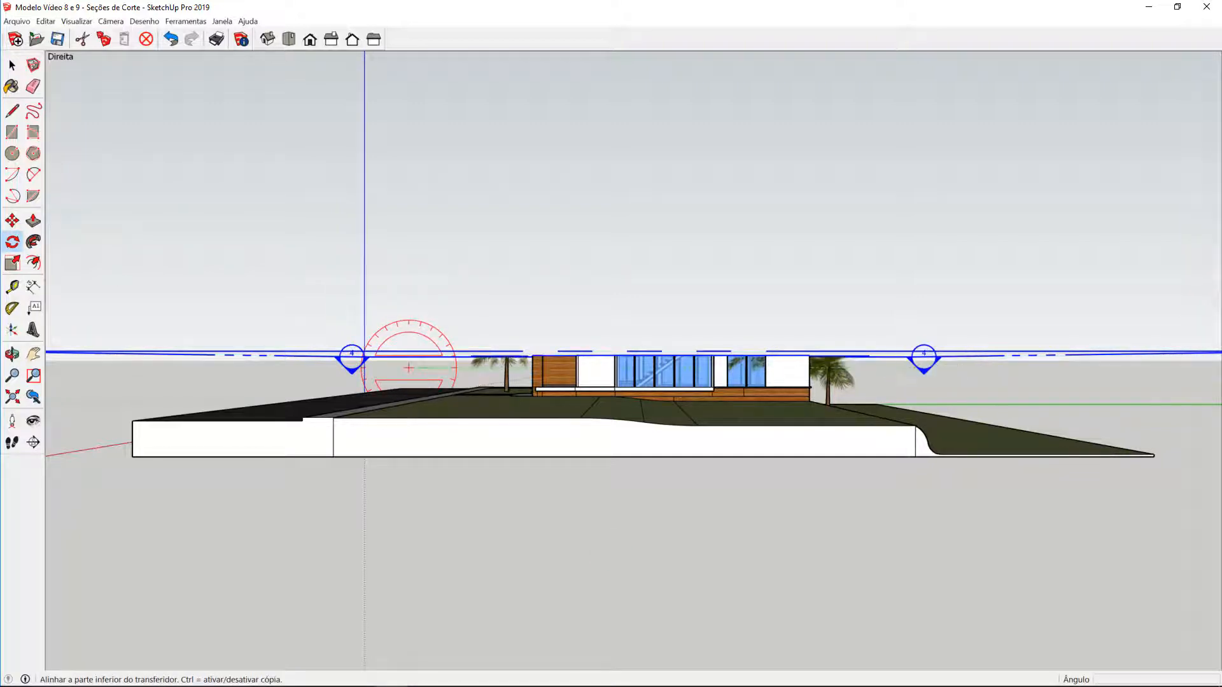
left_click(910, 363)
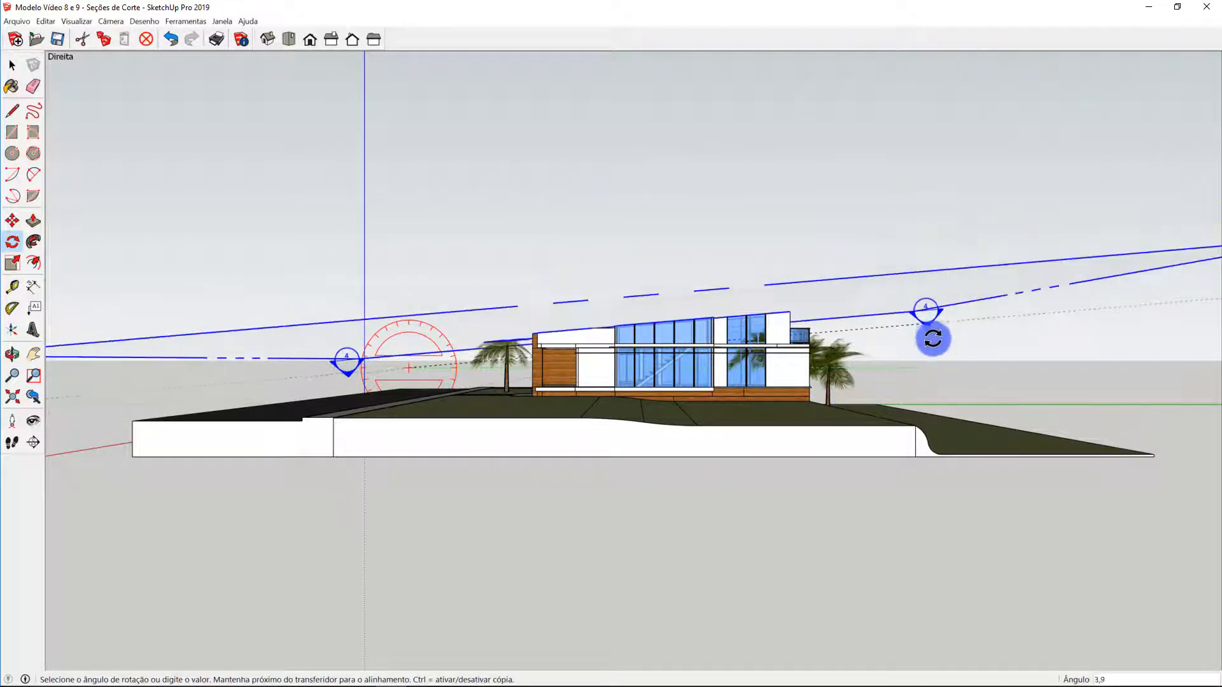
left_click(931, 338)
Place a vertical section plane through the house, locked perpendicular to the green axis, and undo it.
middle_click_drag(914, 218, 964, 386)
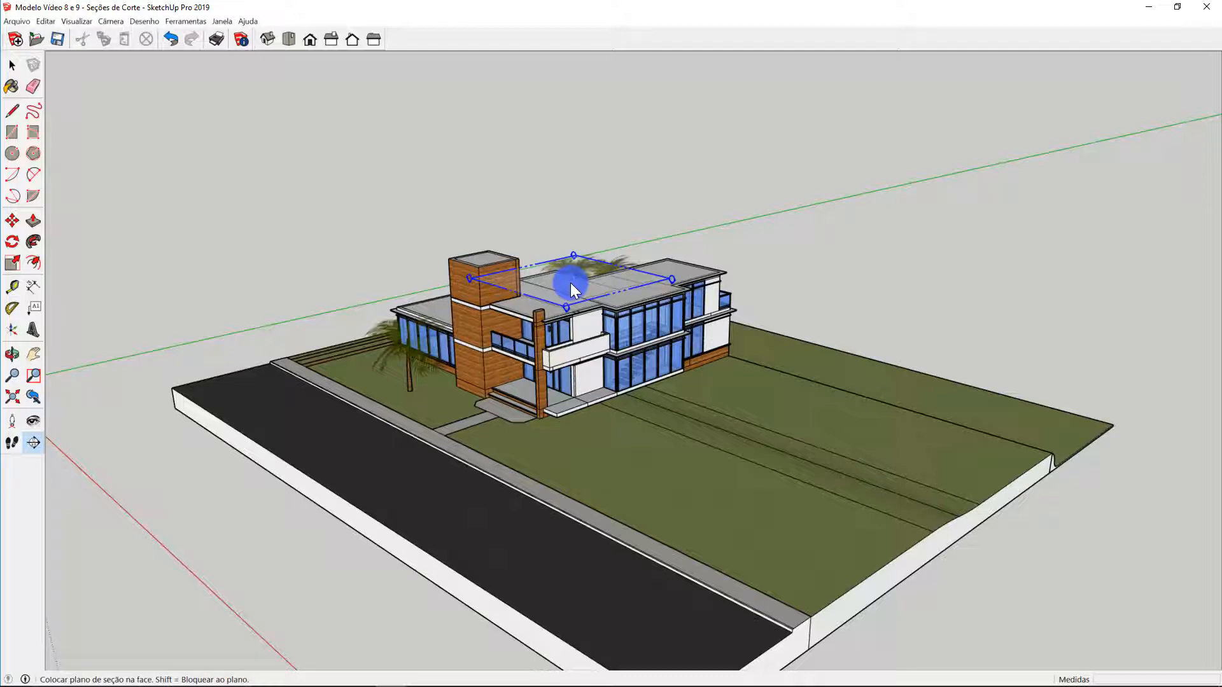
scroll(571, 283, "up", 5)
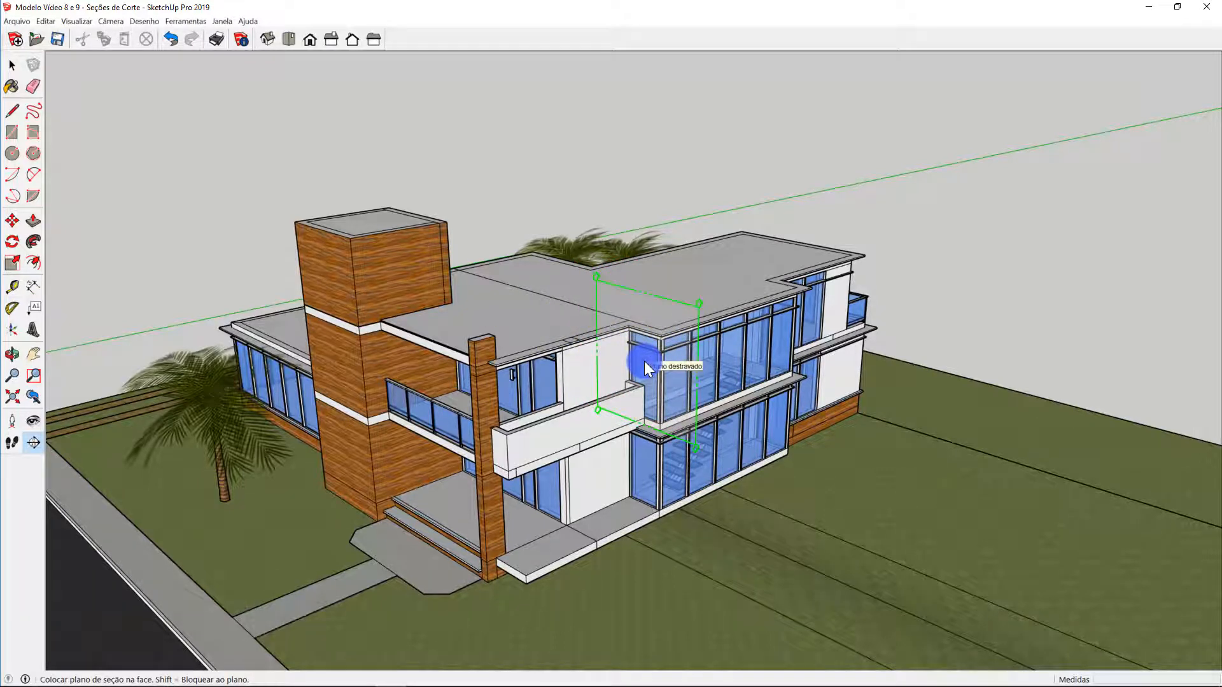
key("shift")
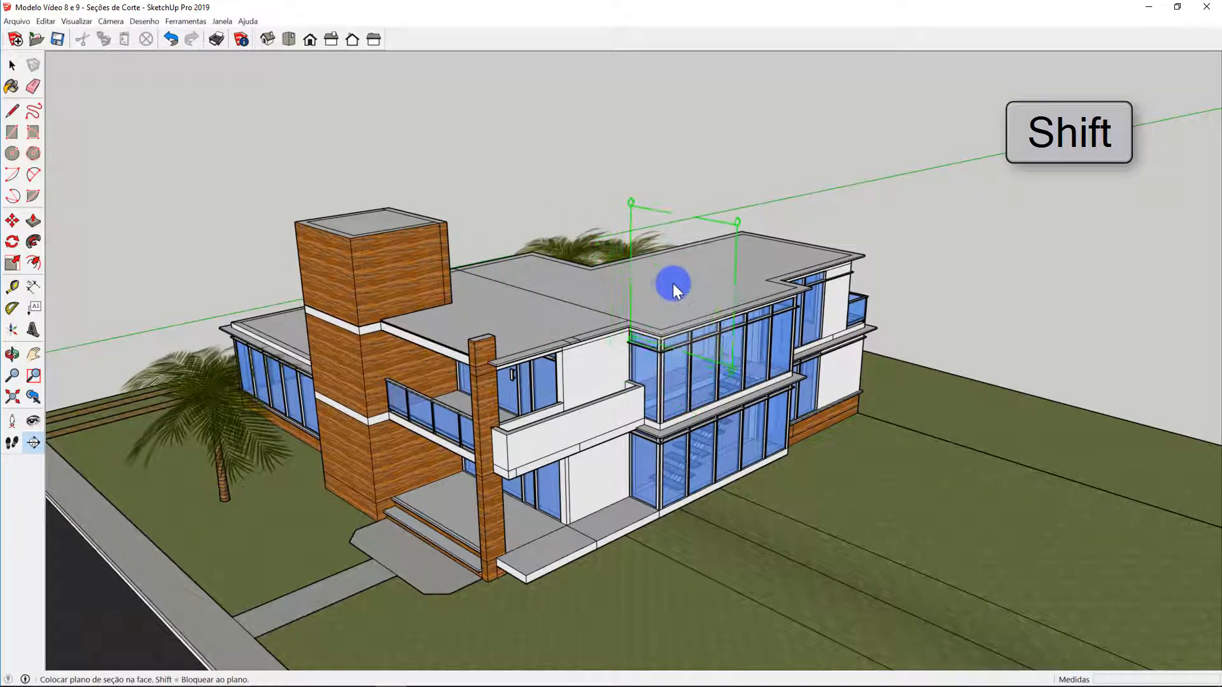
left_click(1011, 427)
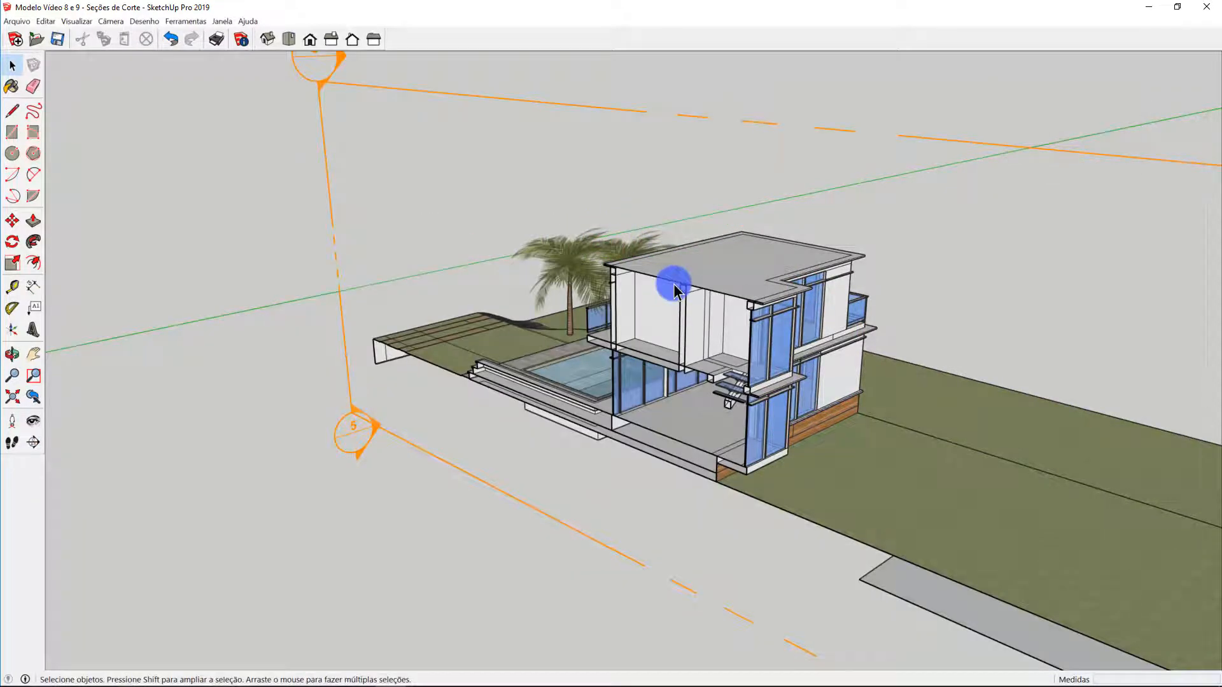
key("ctrl+z")
Place a vertical section plane through the wood-clad tower, locked perpendicular to the red axis, and undo it.
key("x")
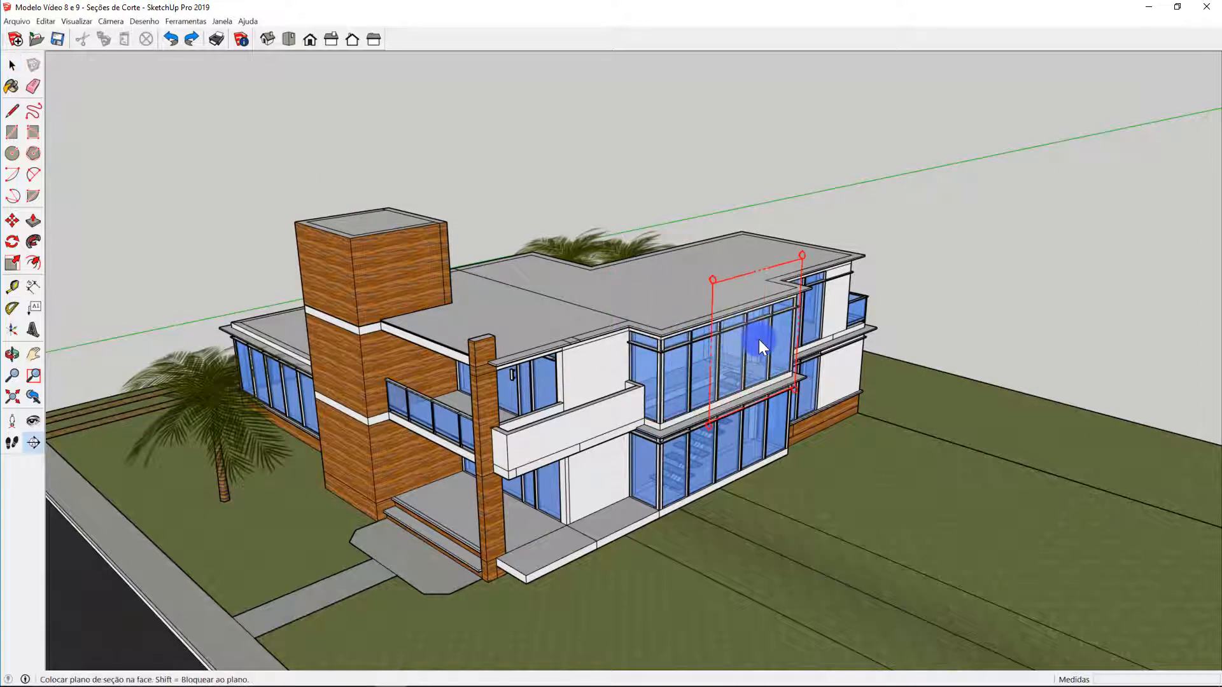
key("shift")
key("shift")
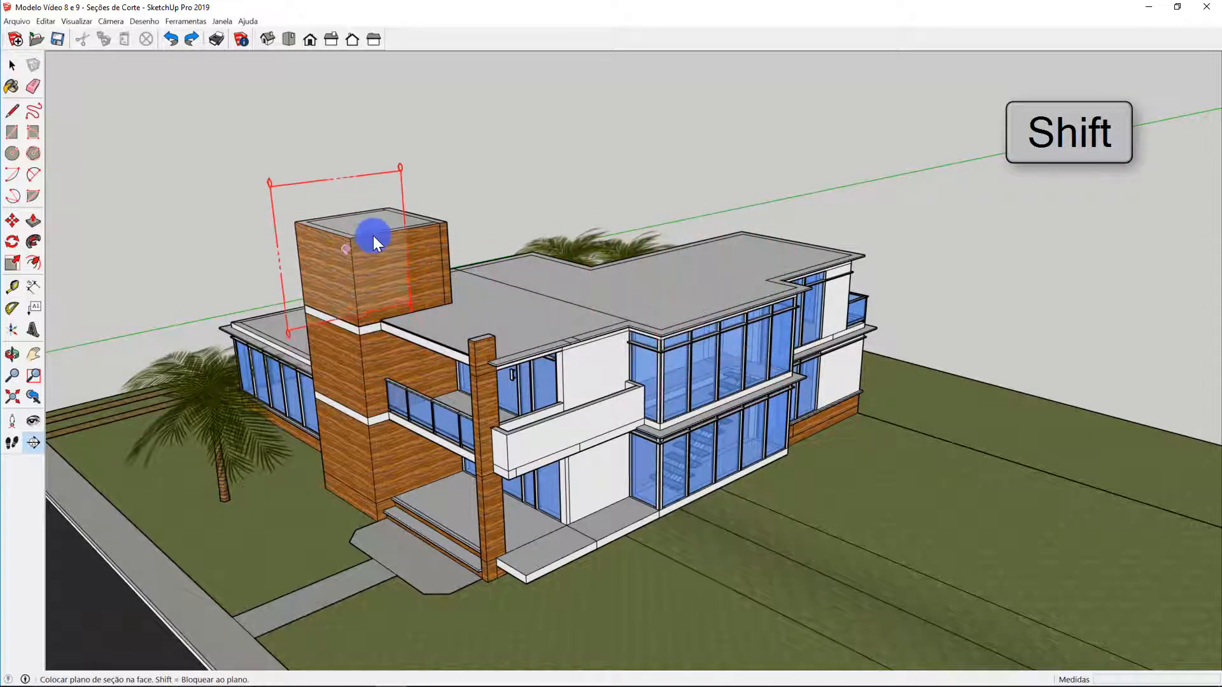
left_click(550, 338)
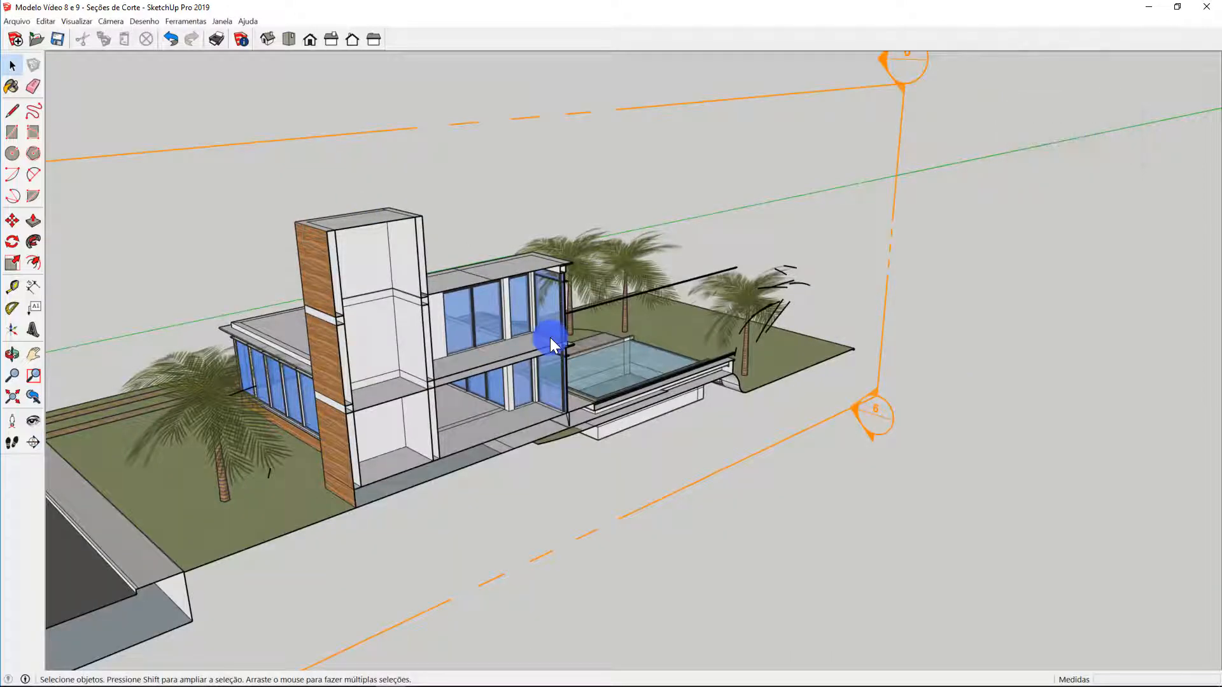
key("ctrl+z")
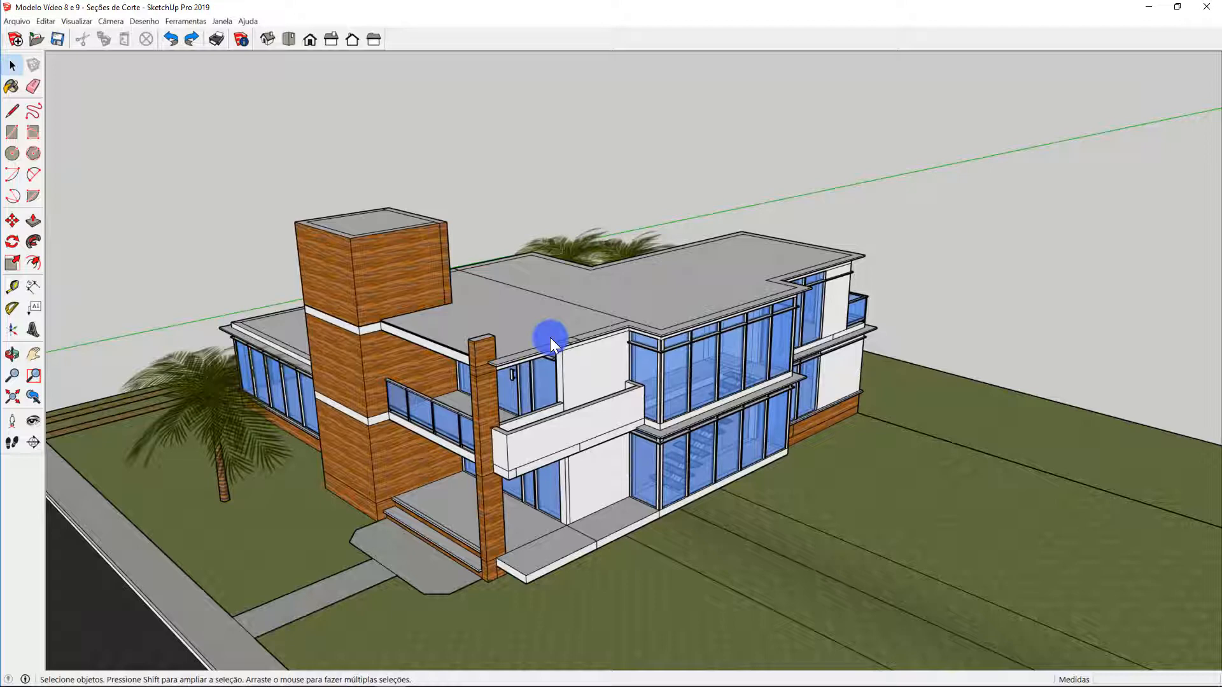
Place a vertical section plane over the main roof, locked perpendicular to the red axis, and undo it.
left_click(33, 442)
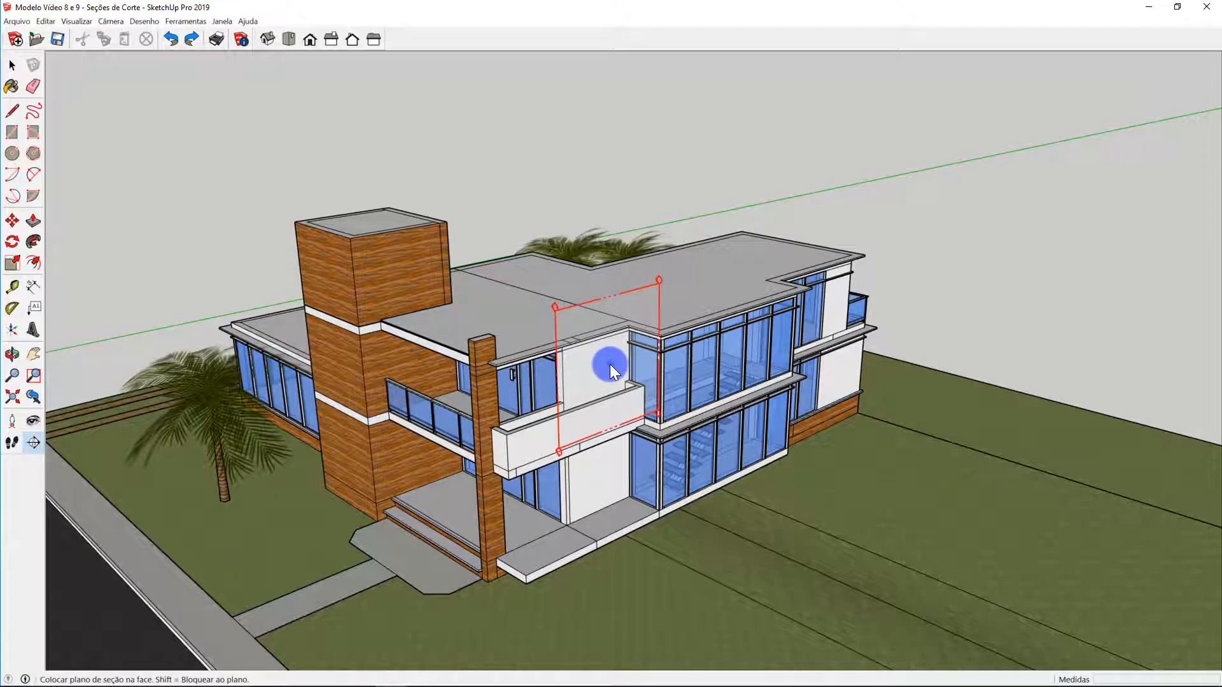
key("Right")
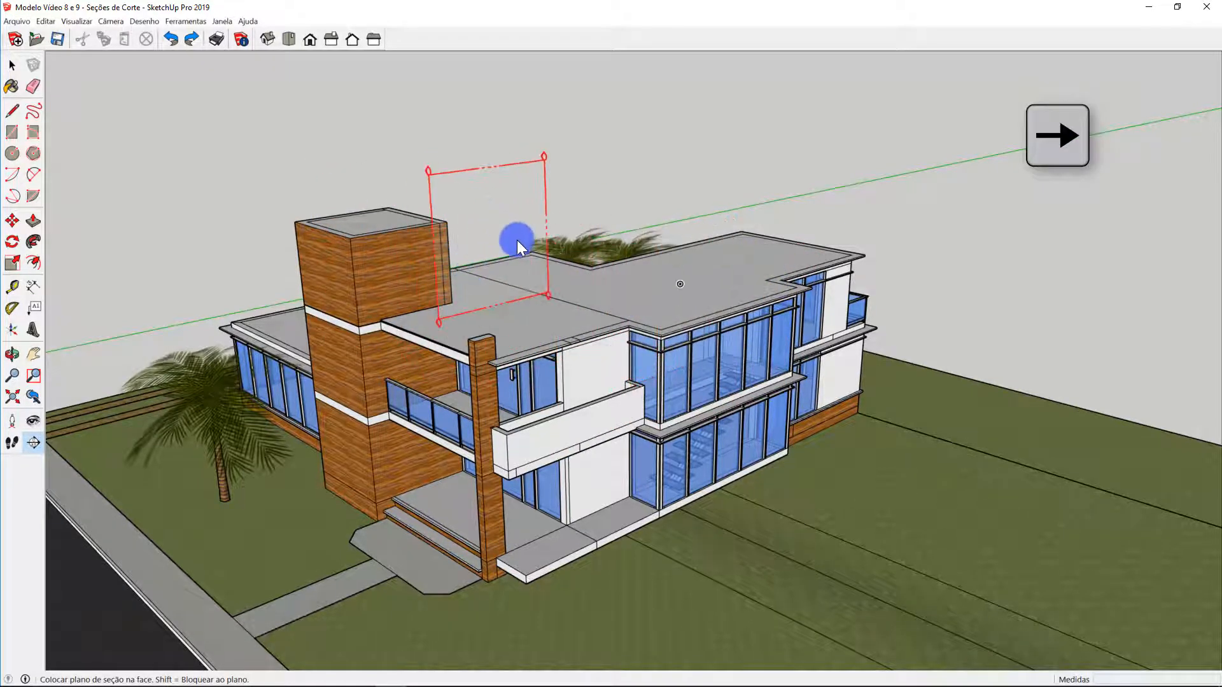
left_click(531, 272)
key("ctrl+z")
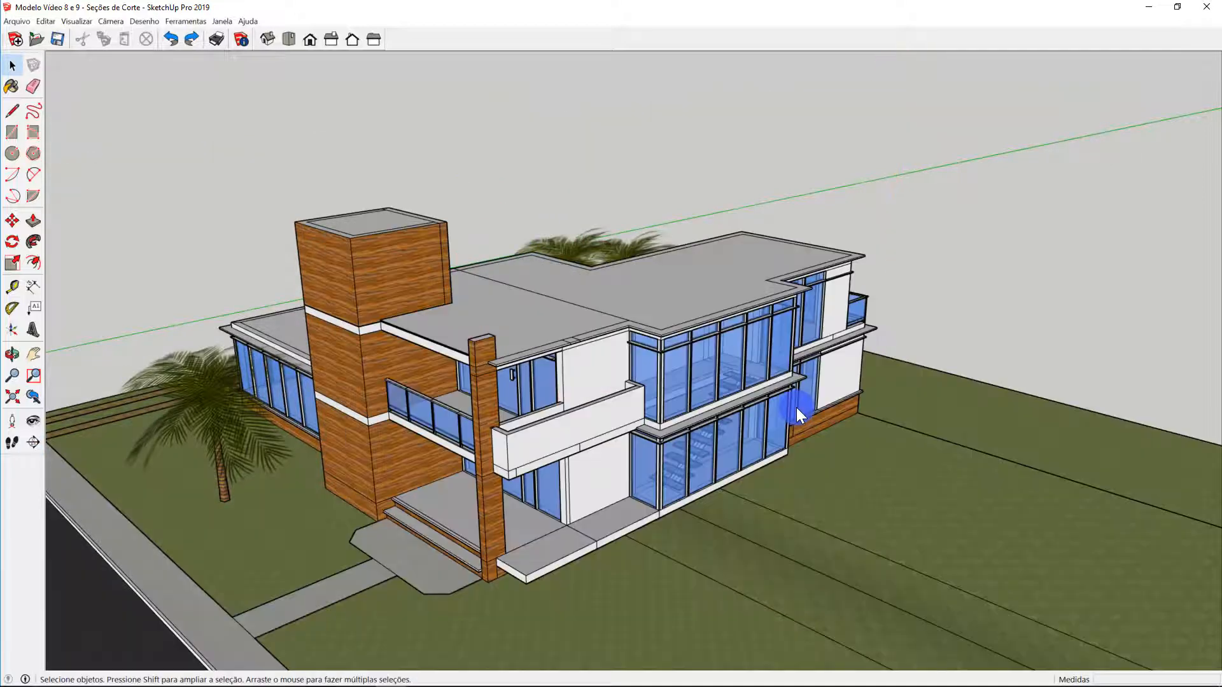
Place a vertical section plane near the front wooden column, locked perpendicular to the green axis, and undo it.
left_click(33, 442)
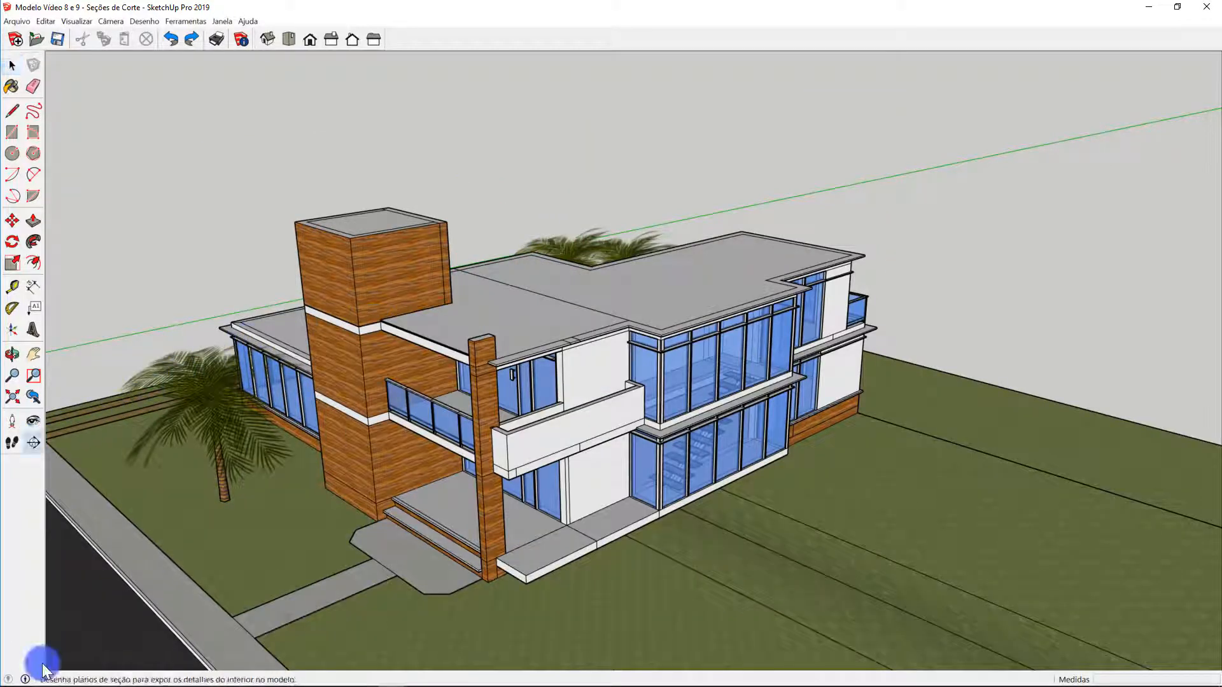
key("Left")
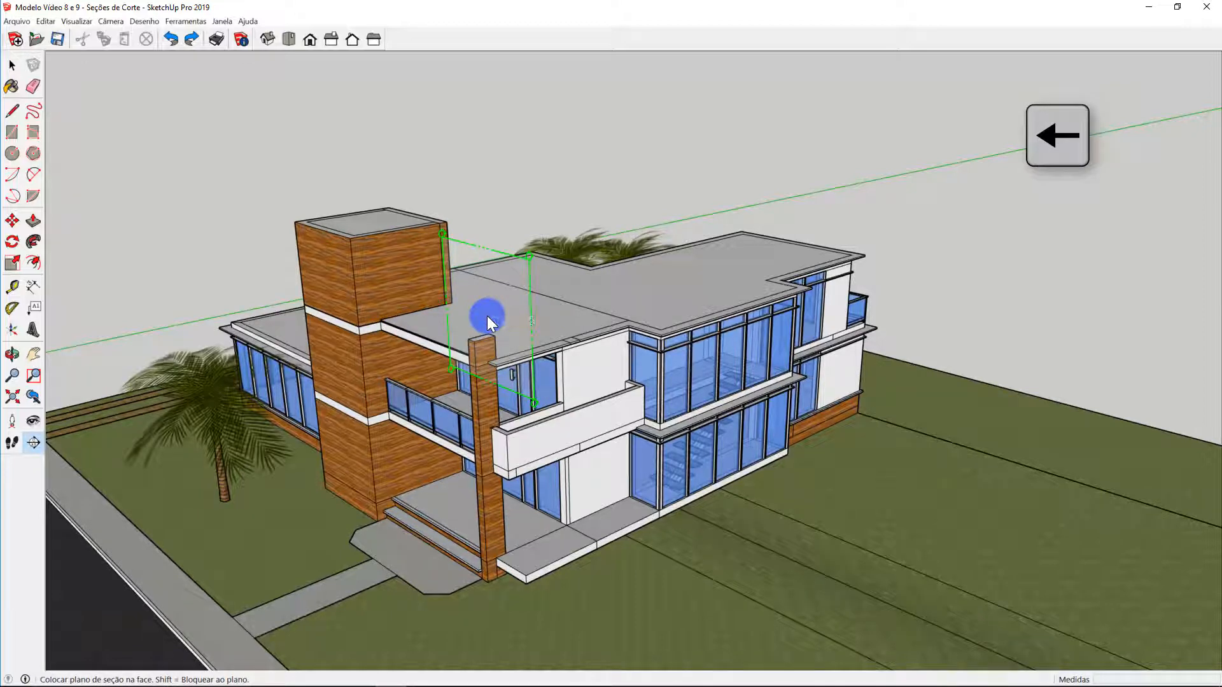
left_click(488, 315)
key("ctrl+z")
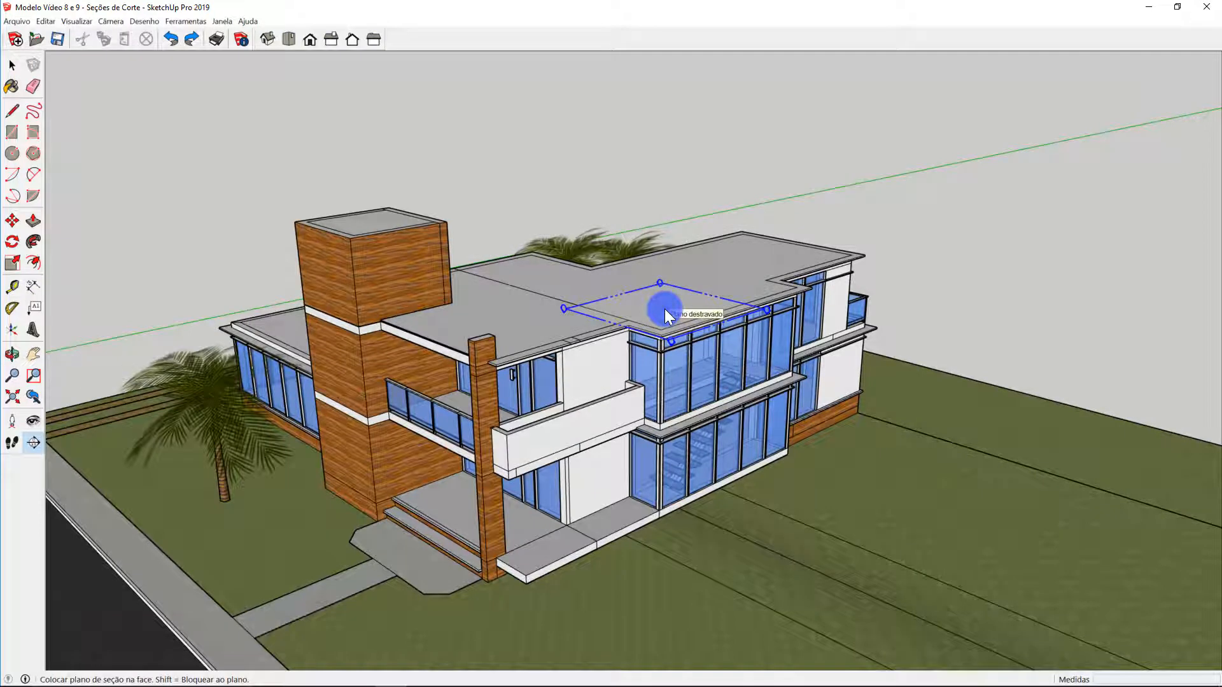
Place a horizontal section plane at the ground-floor glazing, locked perpendicular to the blue axis.
key("Up")
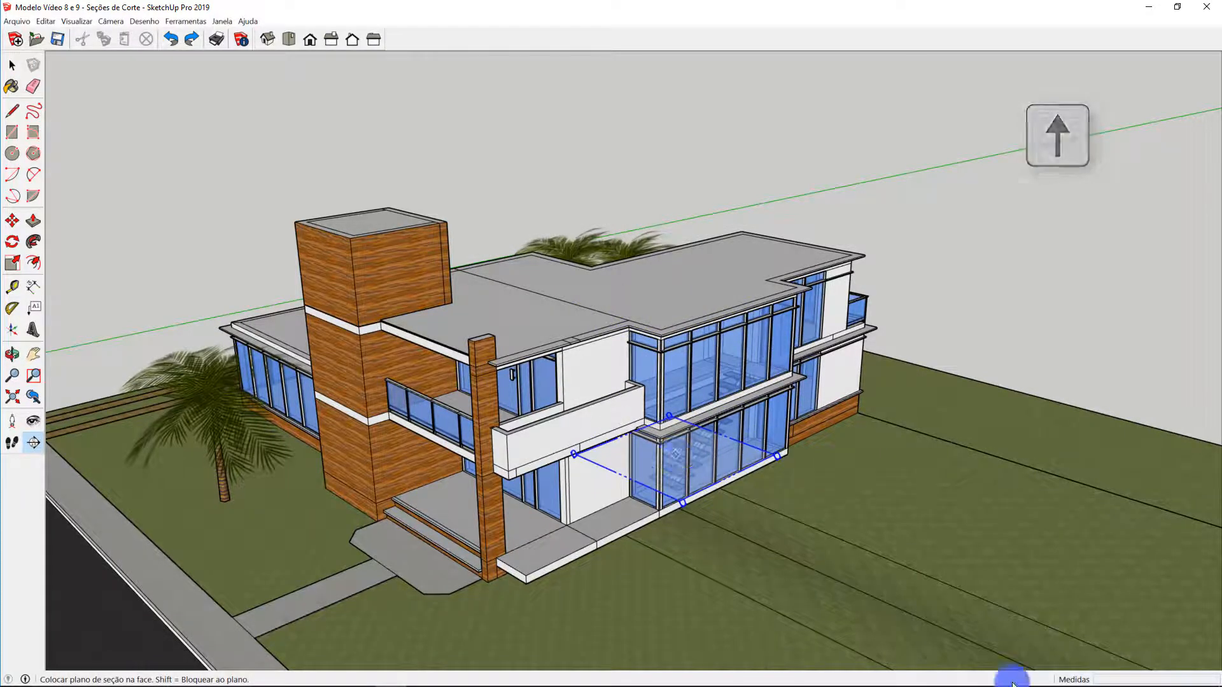
left_click(676, 454)
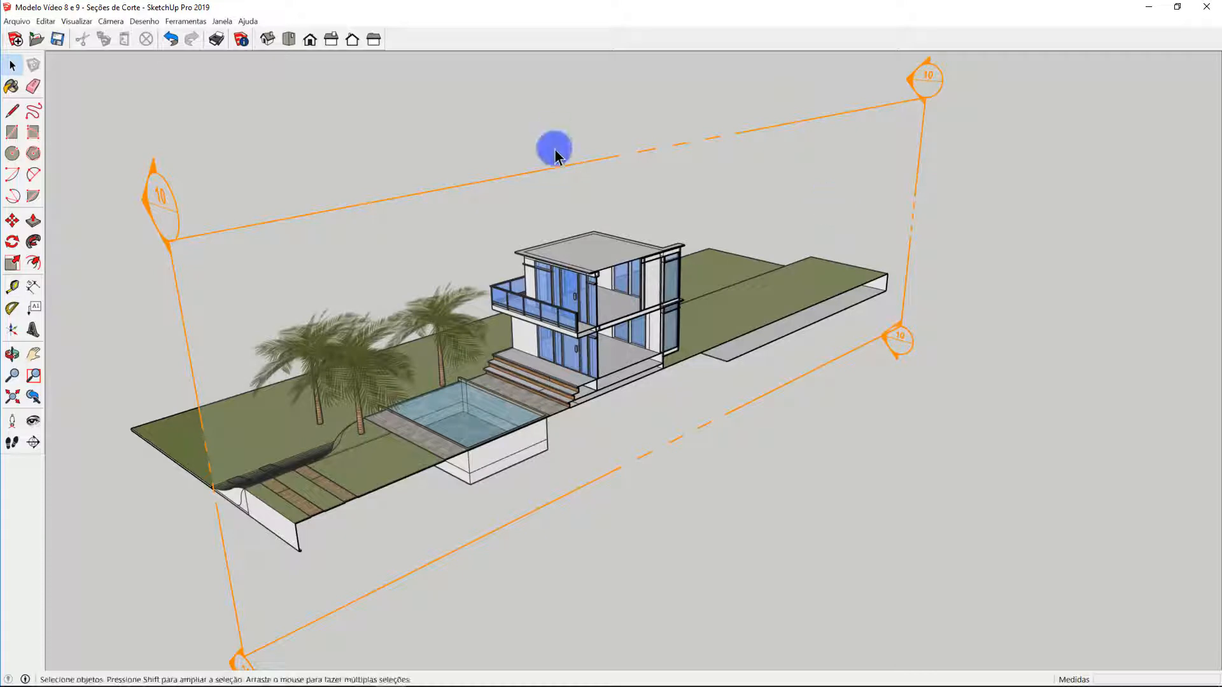
Open the entity information of the vertical section plane 10 and examine its name and symbol fields.
right_click(562, 168)
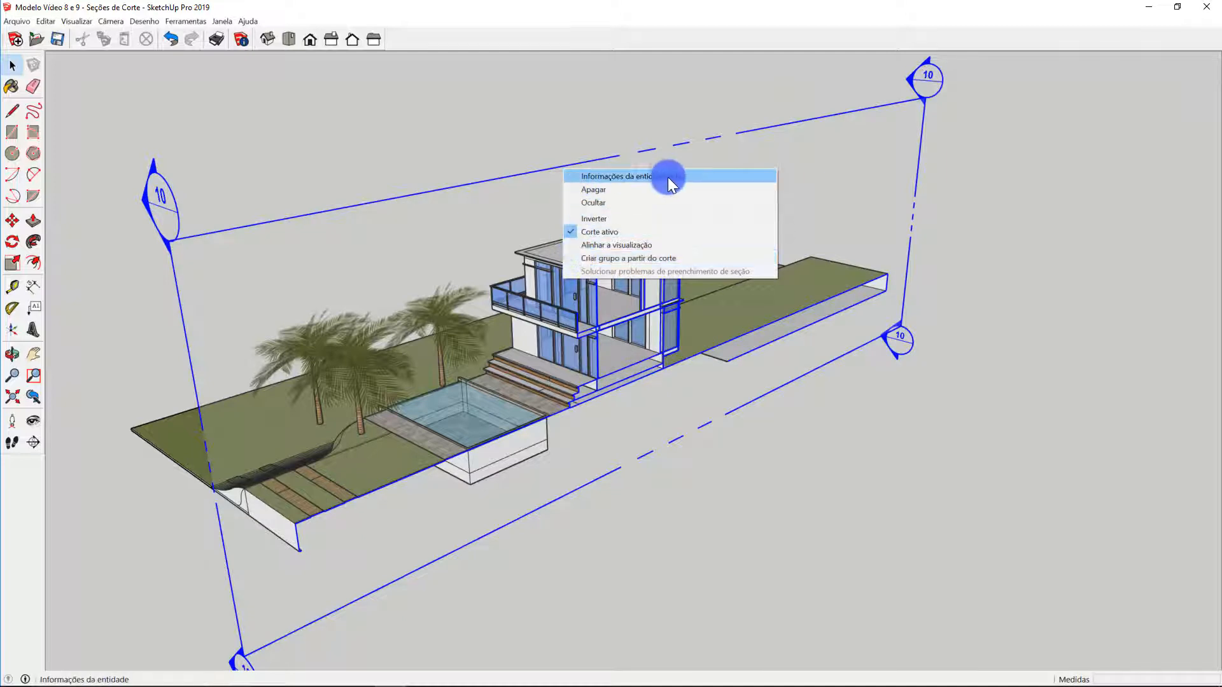
left_click(685, 177)
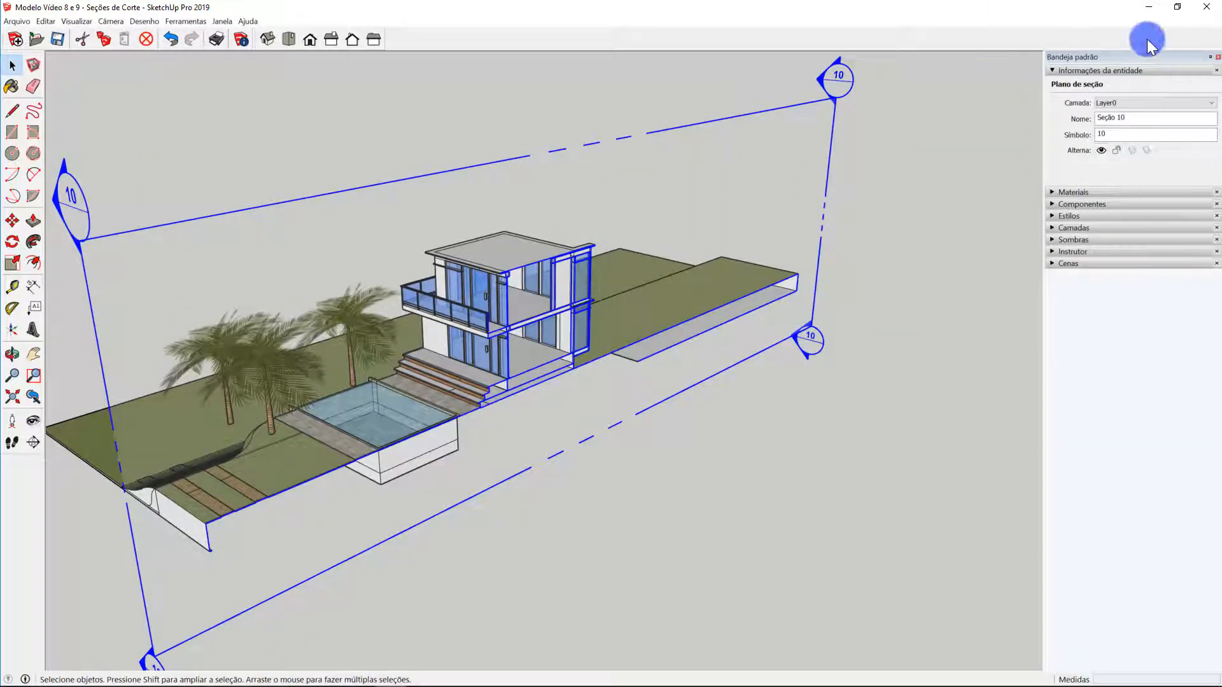
left_click(1133, 118)
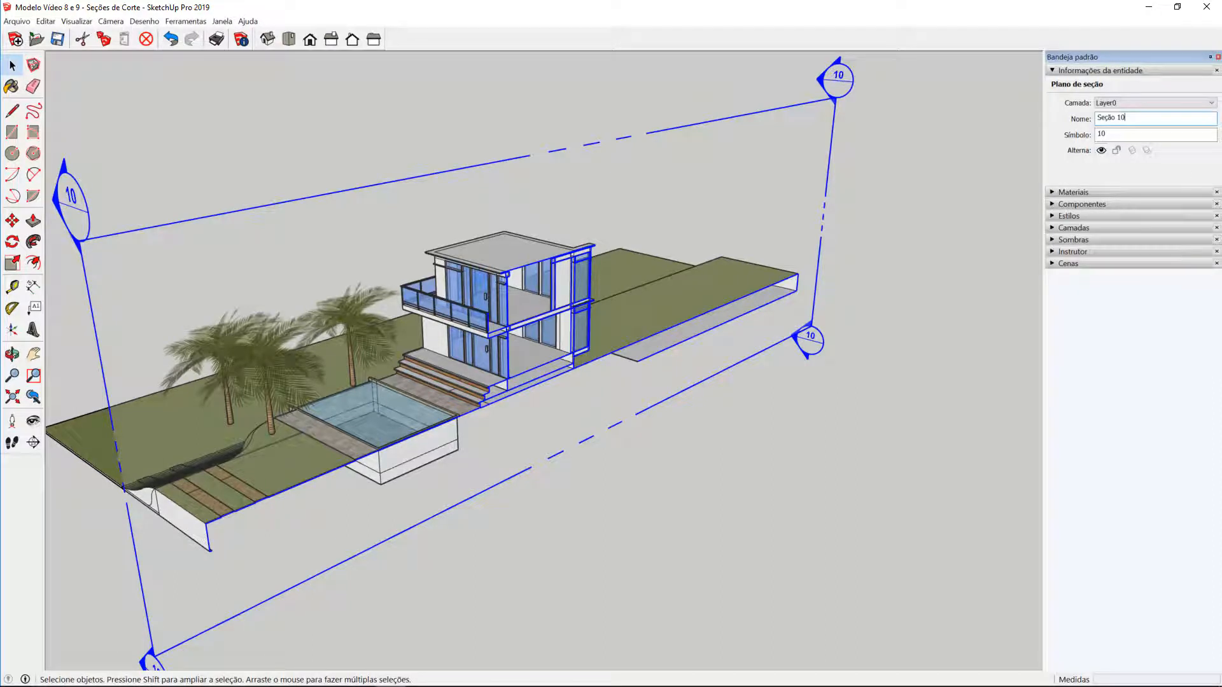
left_click(1154, 134)
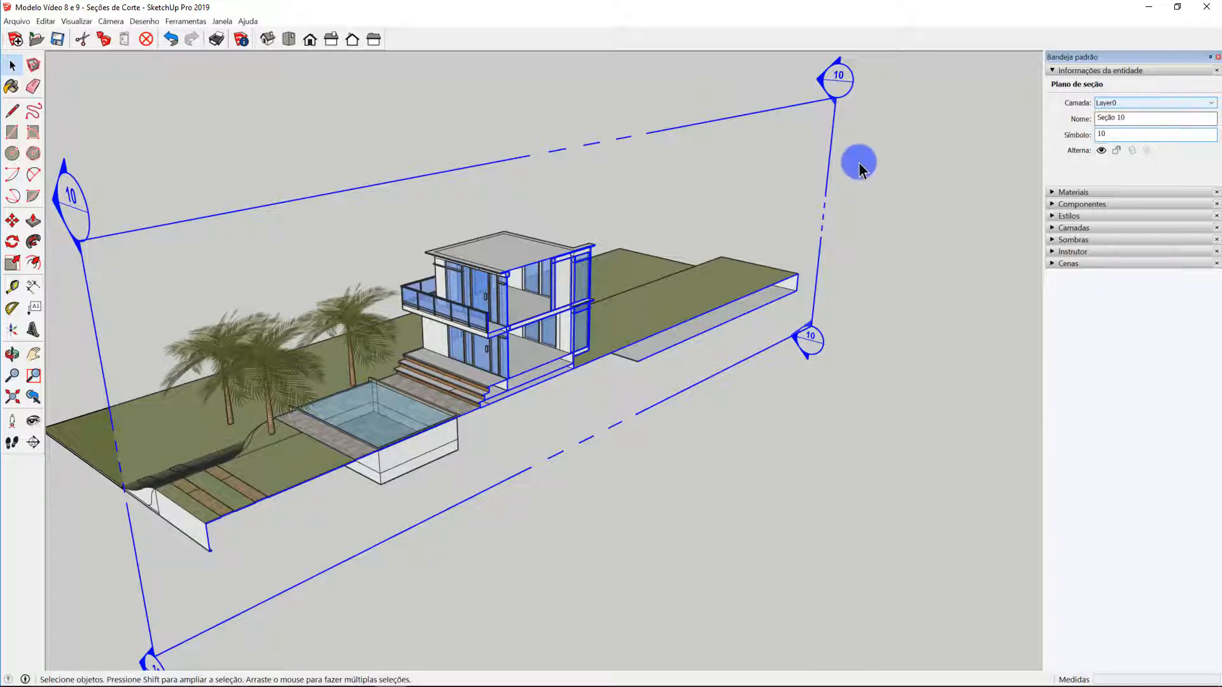
Reverse the direction of section plane 10 three times, ending with the wood-clad tower side of the house kept.
right_click(403, 180)
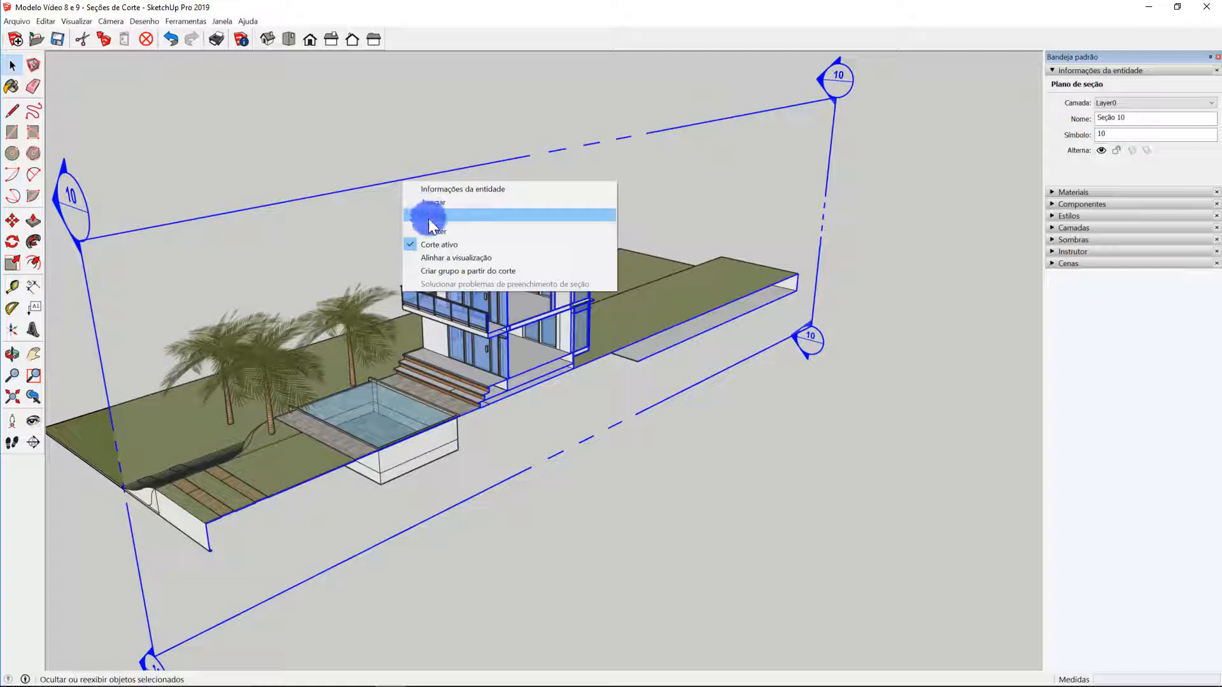
left_click(460, 233)
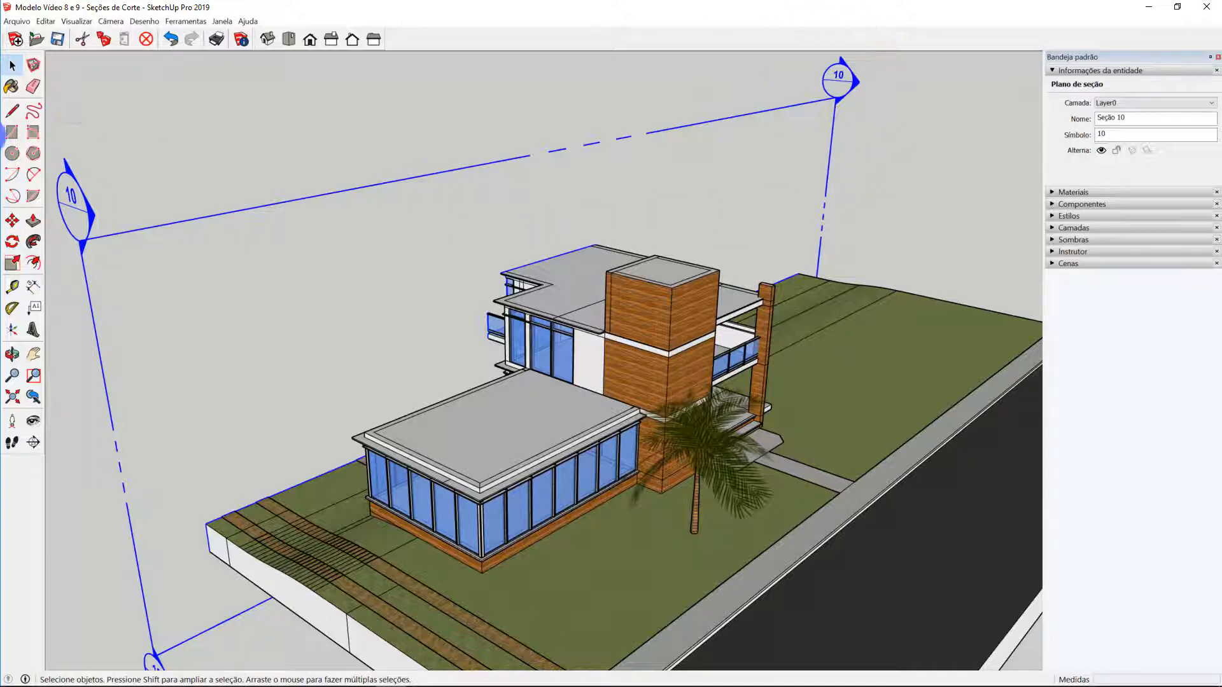
left_click(102, 264)
right_click(529, 283)
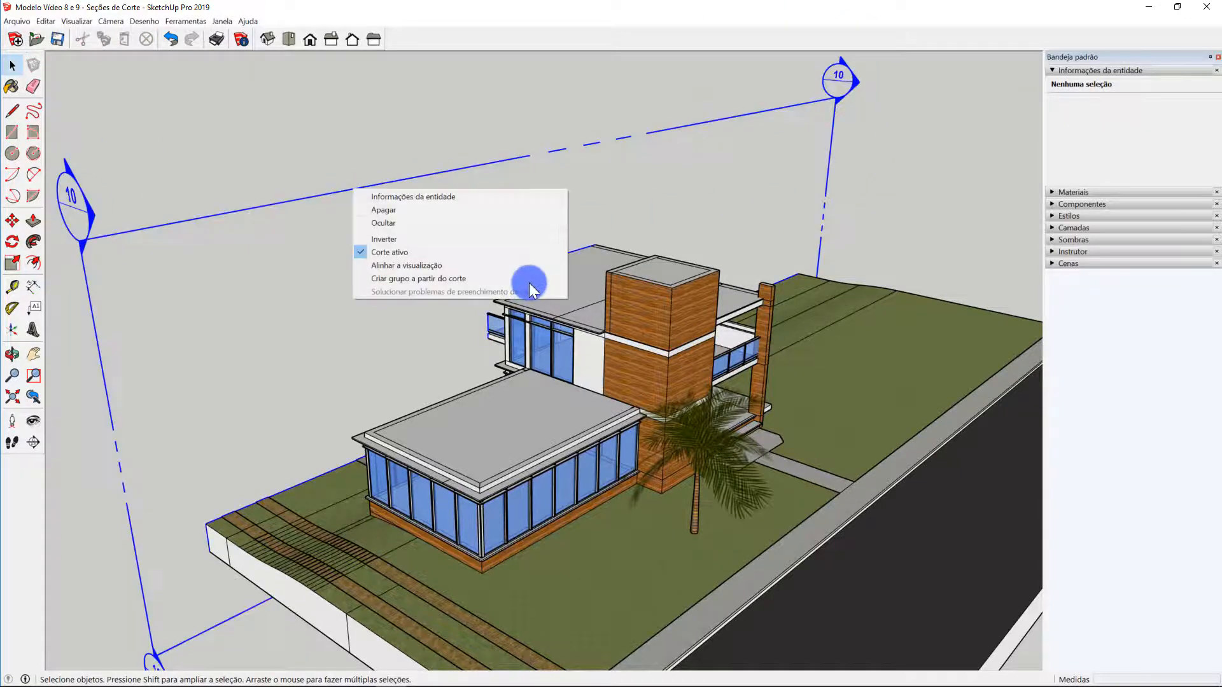
left_click(399, 238)
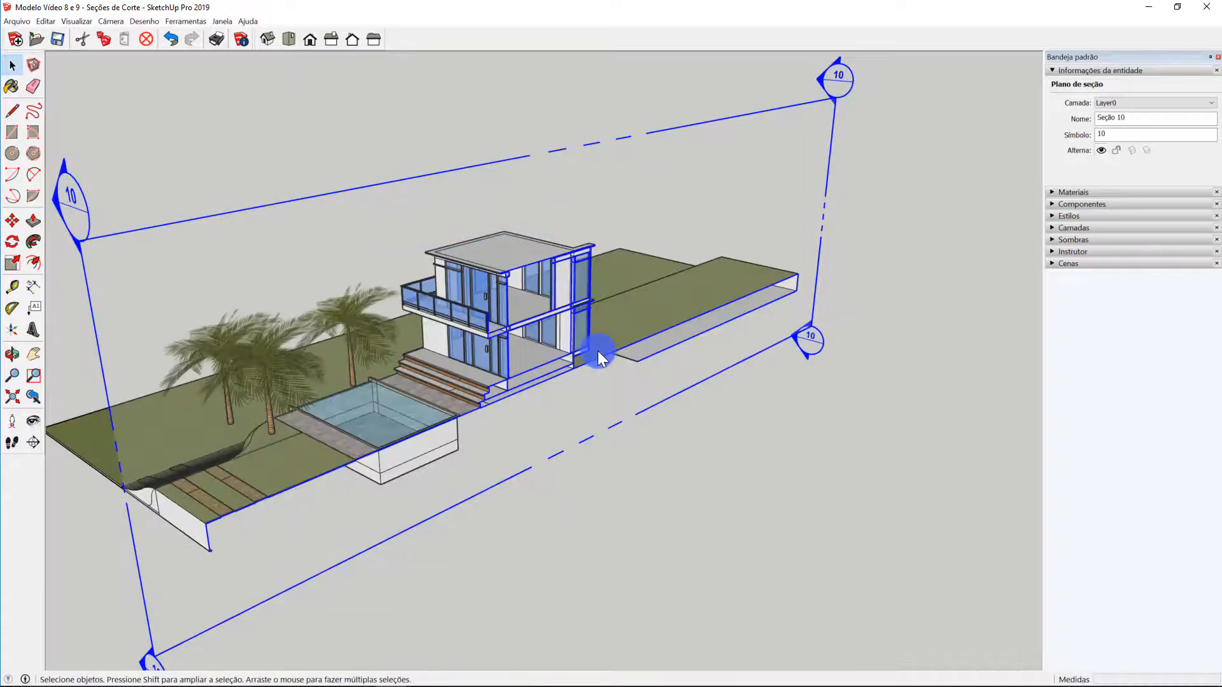
left_click(598, 350)
right_click(340, 192)
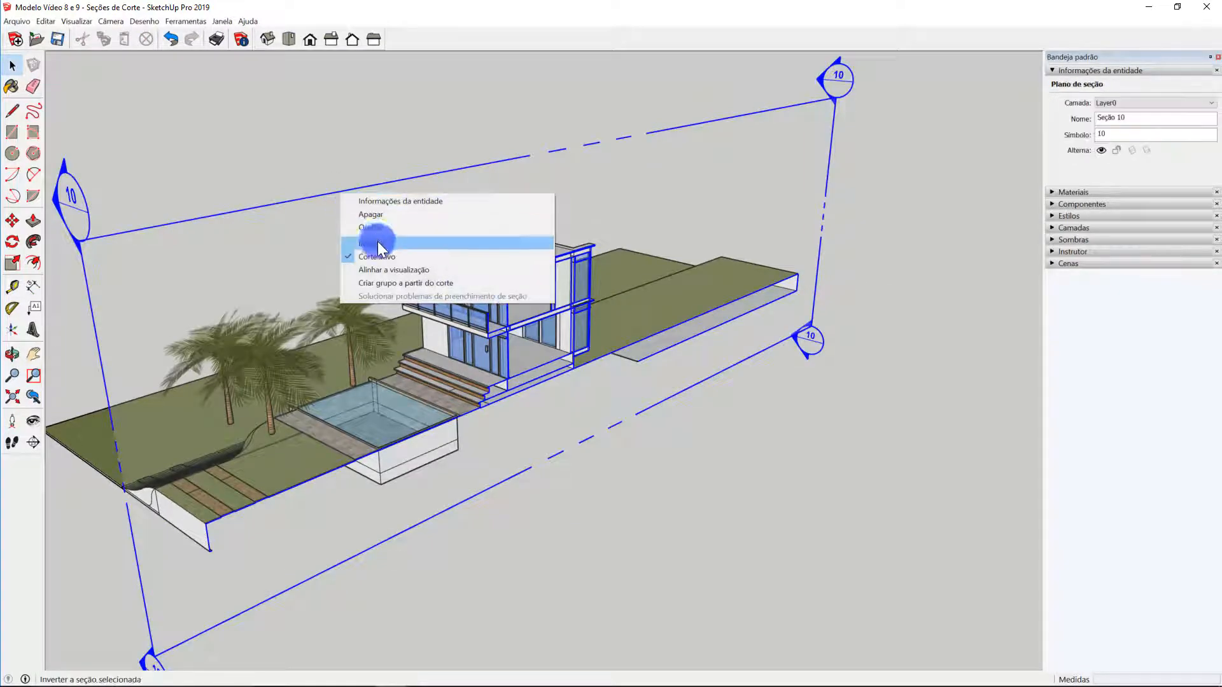
left_click(378, 244)
Turn the active cut of section plane 10 off and on again, and align the view to the plane.
right_click(452, 171)
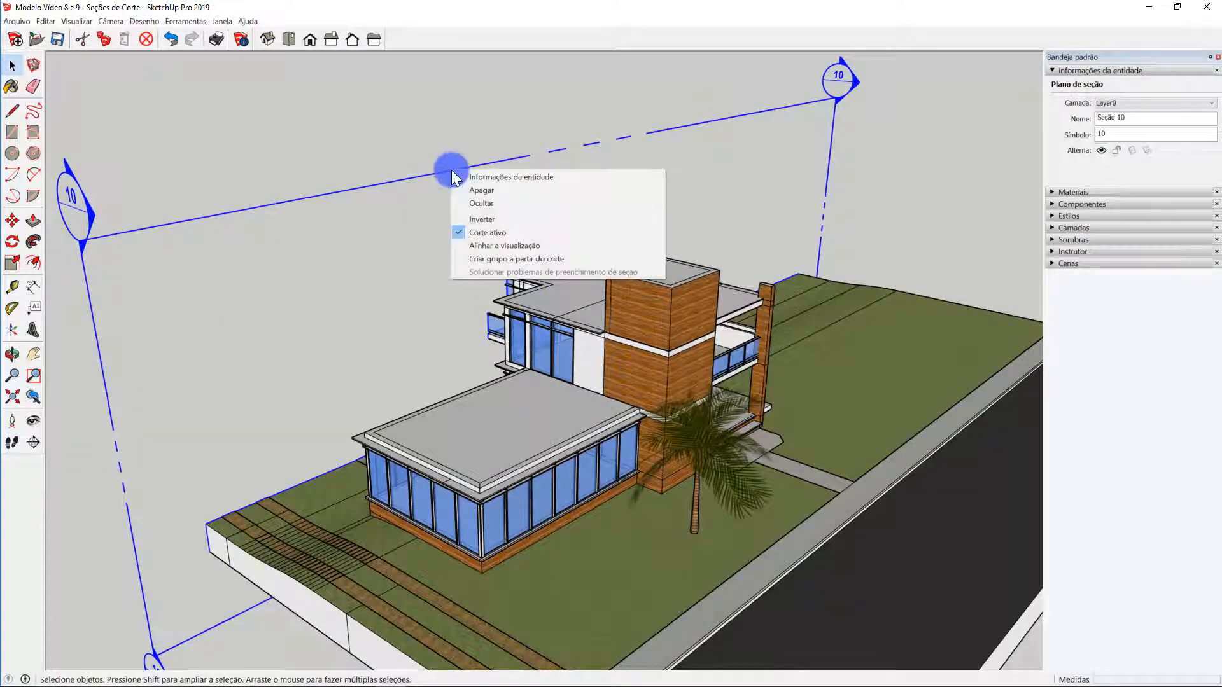
left_click(484, 233)
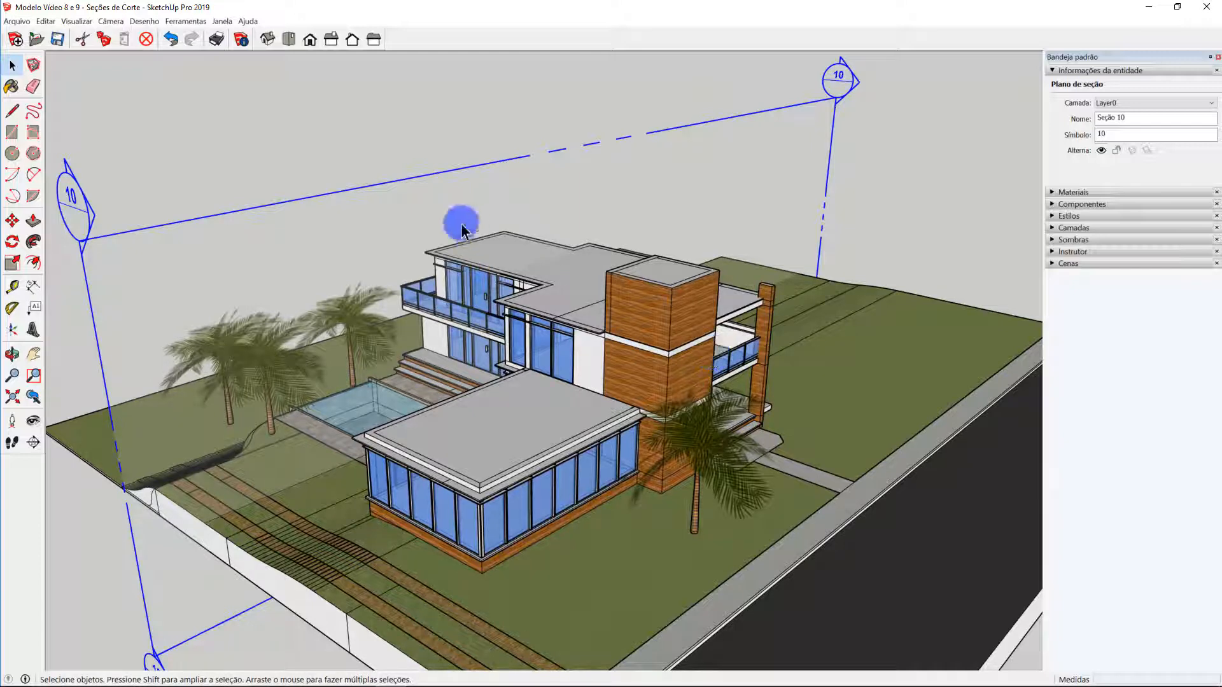
right_click(443, 173)
left_click(475, 234)
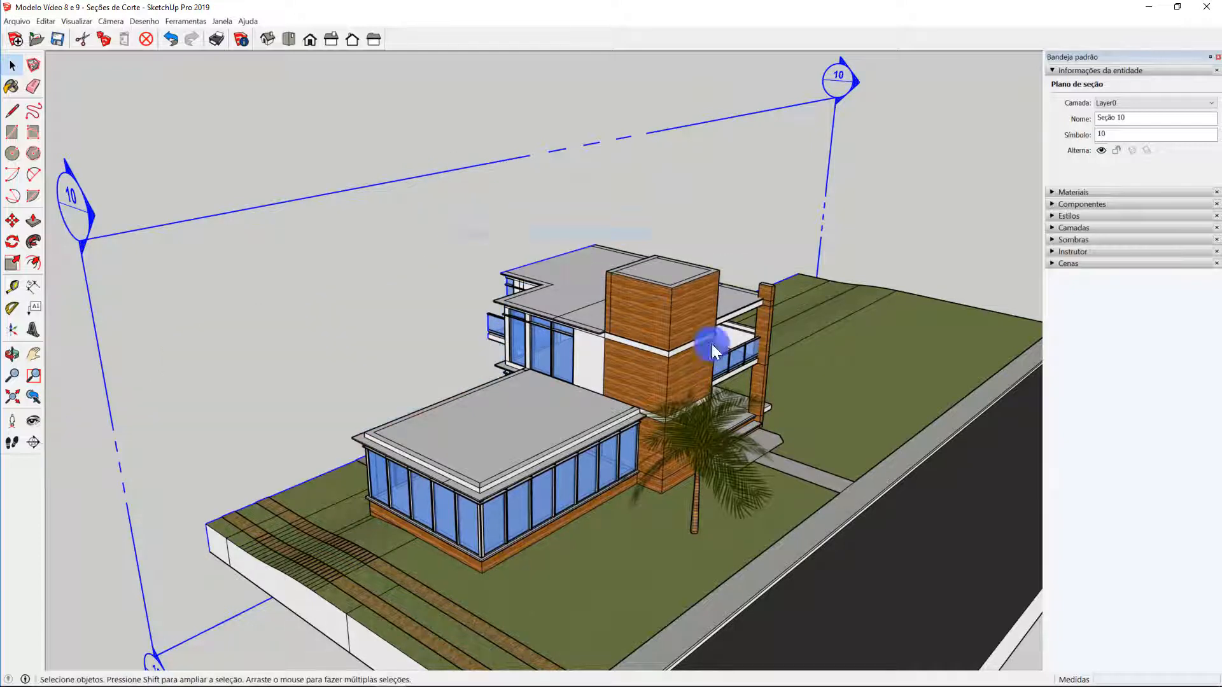
right_click(442, 172)
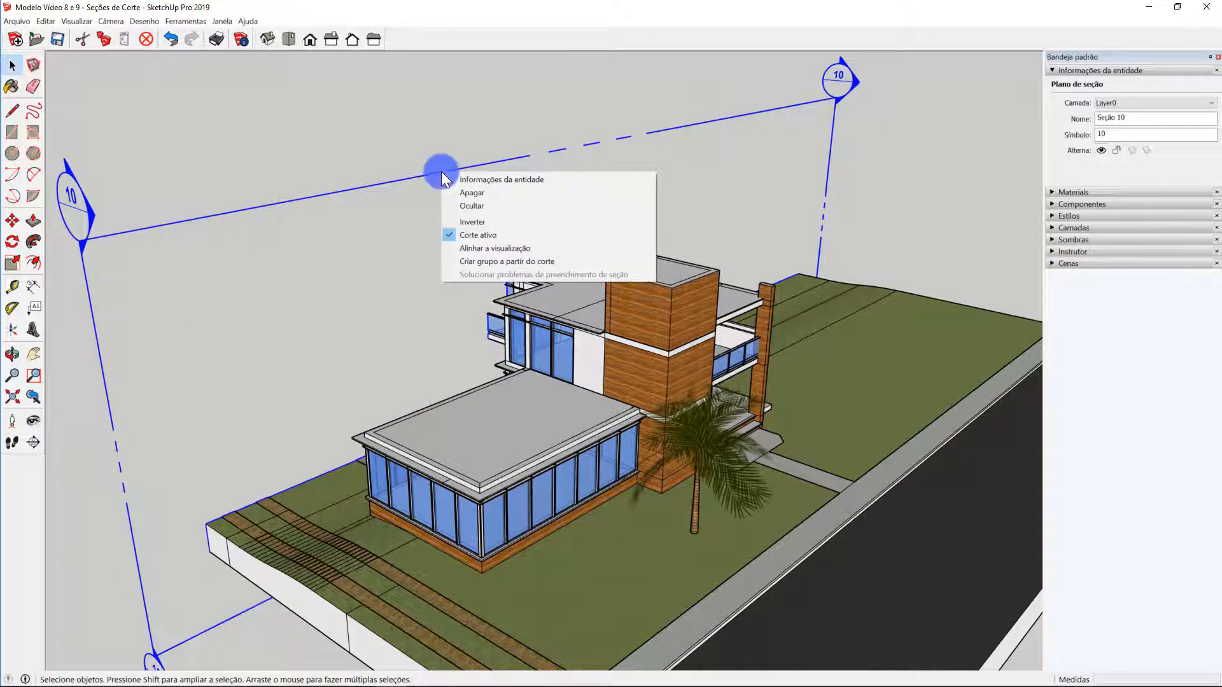
left_click(503, 250)
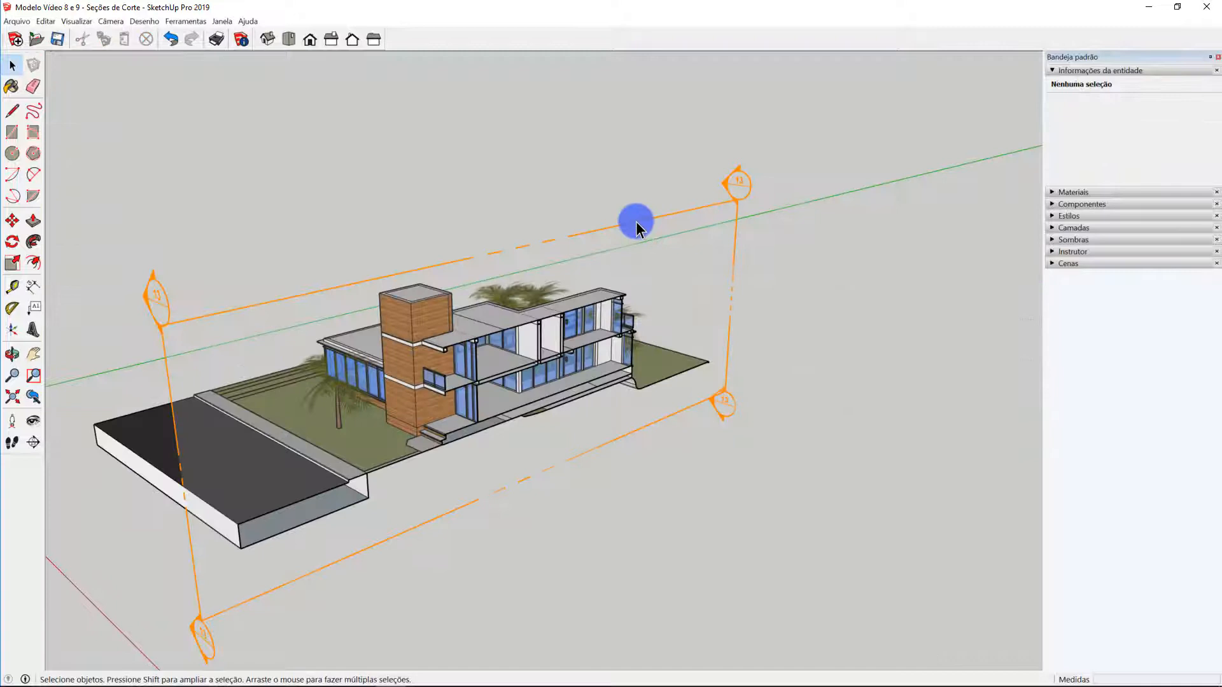
Create a group from the cut of section plane 13 and move the group along the green axis, clear of the house.
right_click(636, 222)
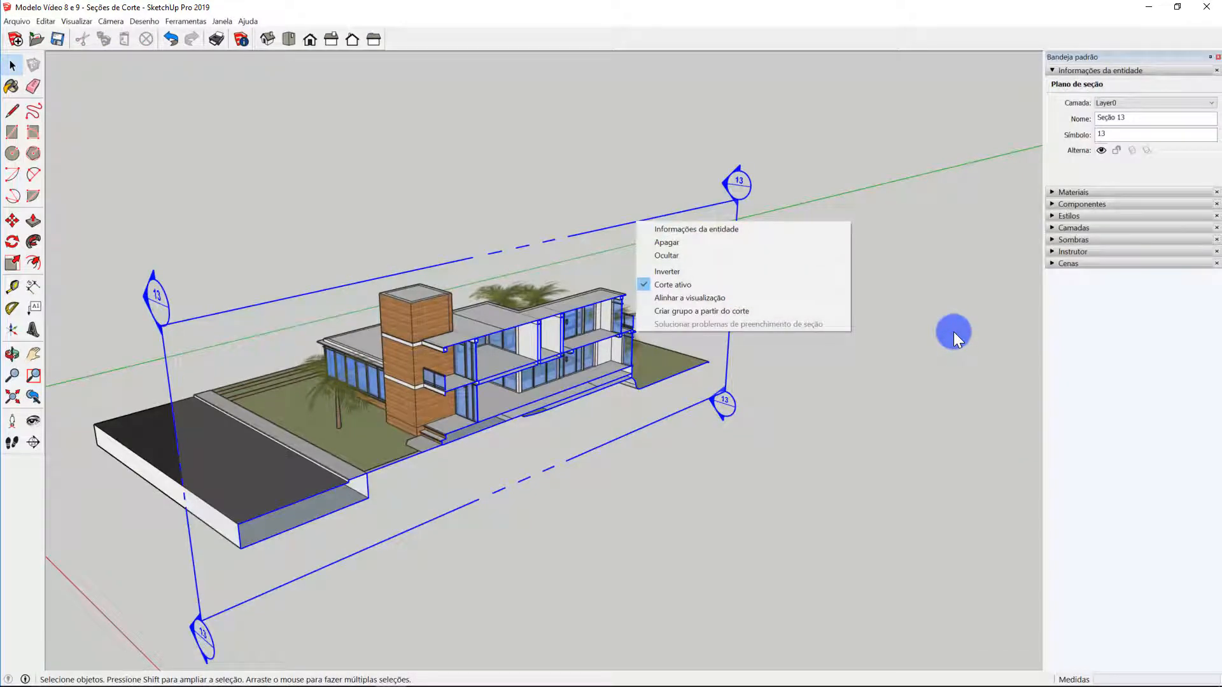
left_click(737, 312)
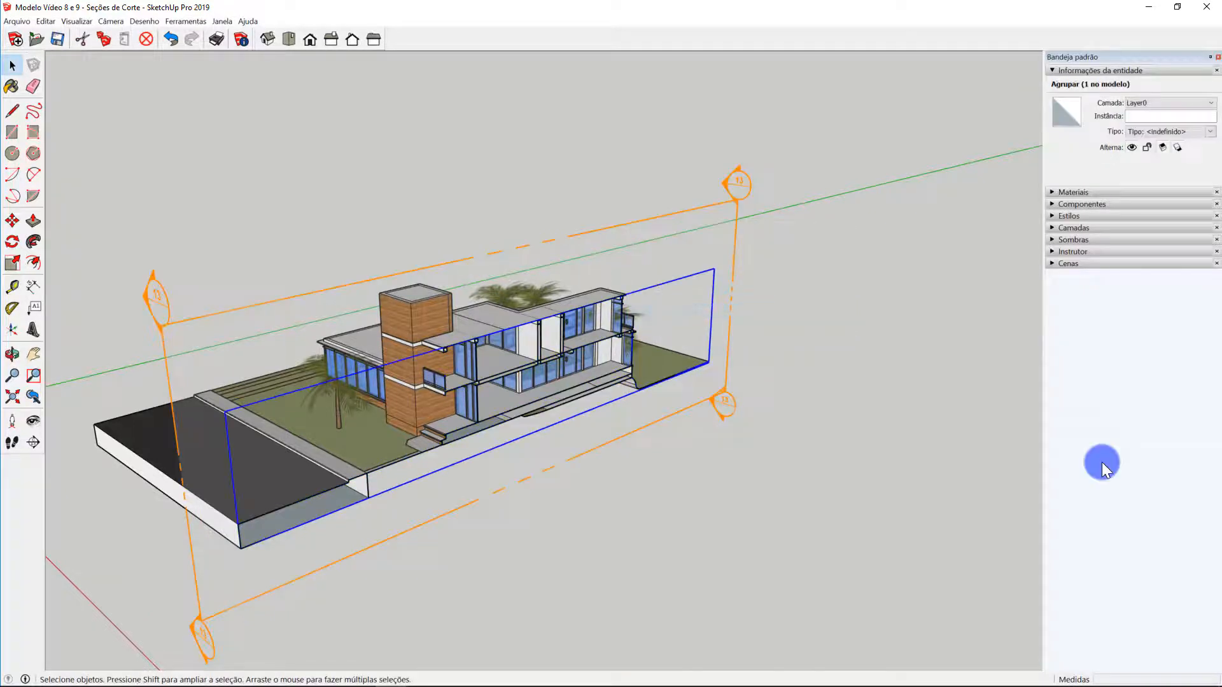
left_click(12, 220)
left_click(224, 414)
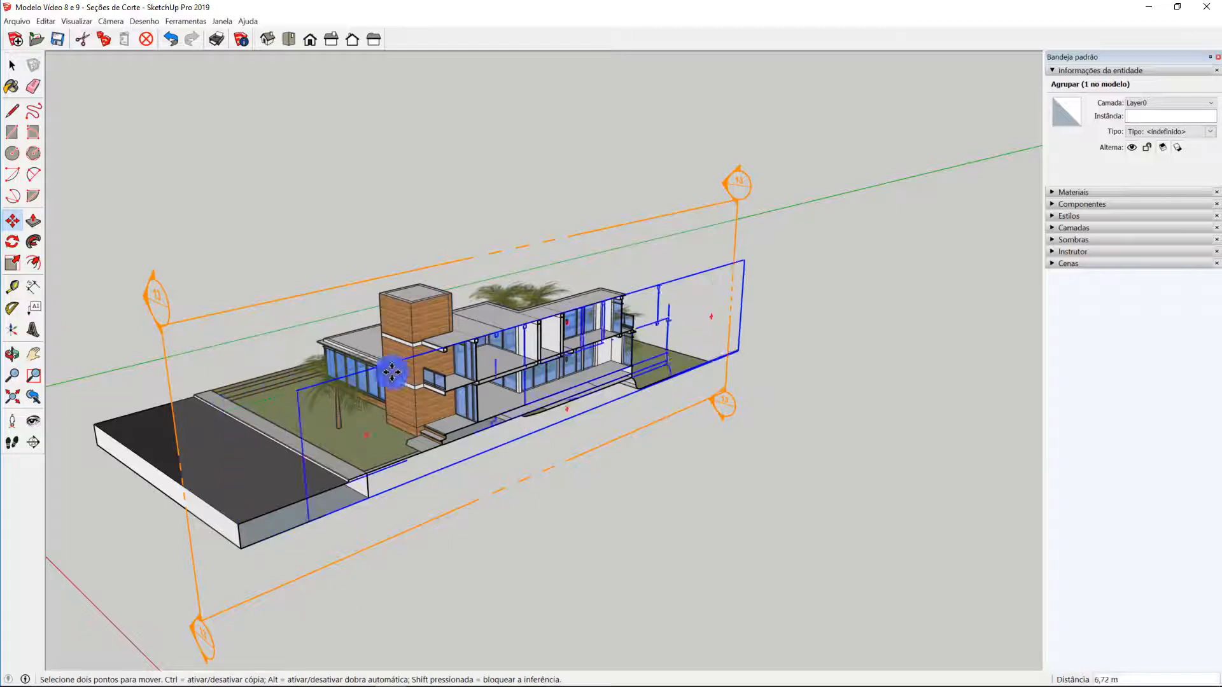
left_click(707, 267)
Deactivate the cut of section plane 13 and view the extracted section outline beside the complete house.
key("space")
left_click(1069, 414)
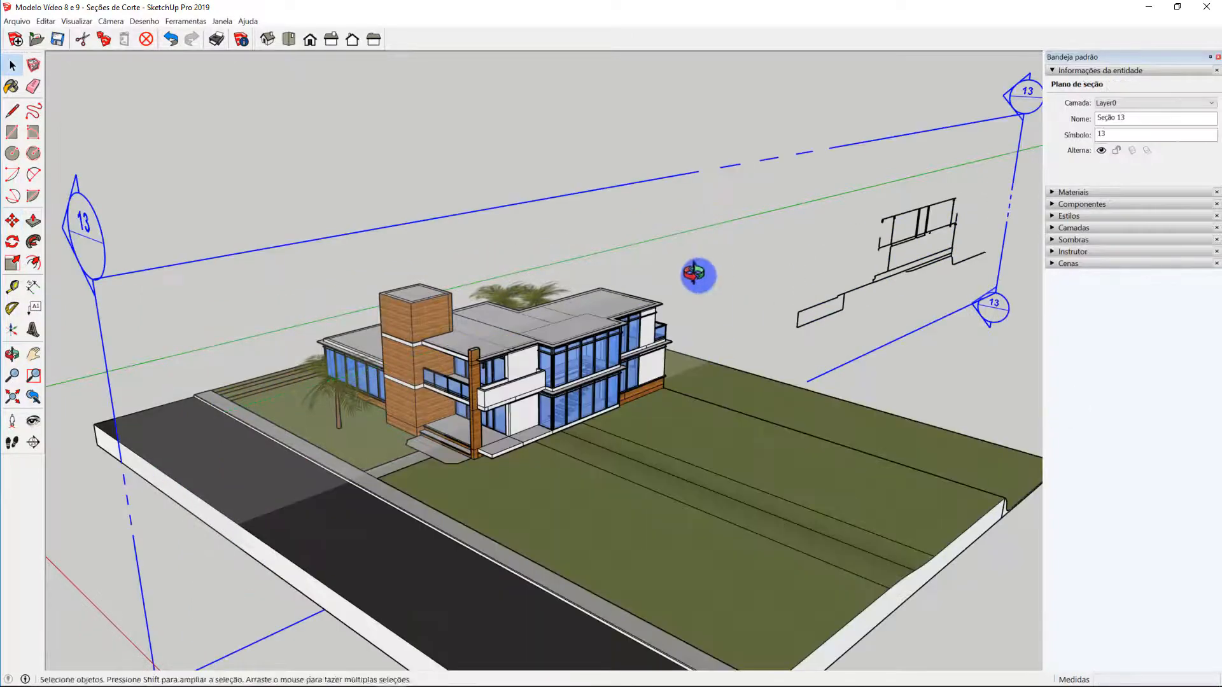
middle_click_drag(698, 276, 521, 280)
scroll(447, 254, "down", 3)
scroll(514, 265, "down", 2)
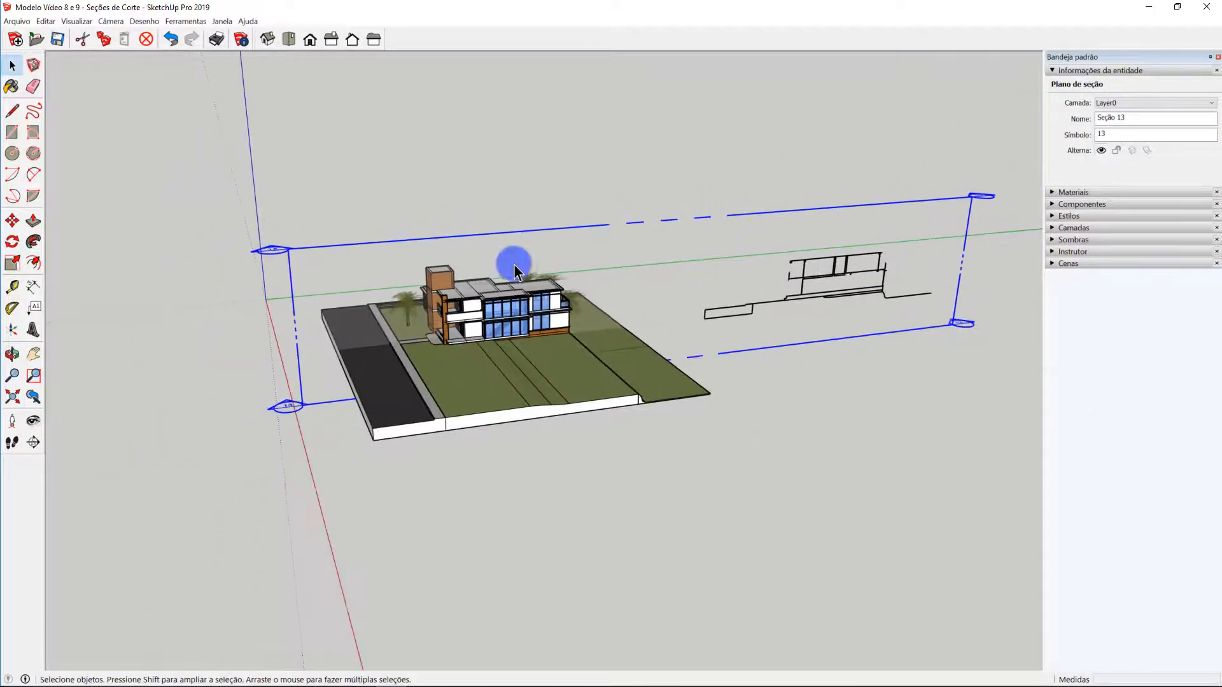
scroll(854, 235, "up", 2)
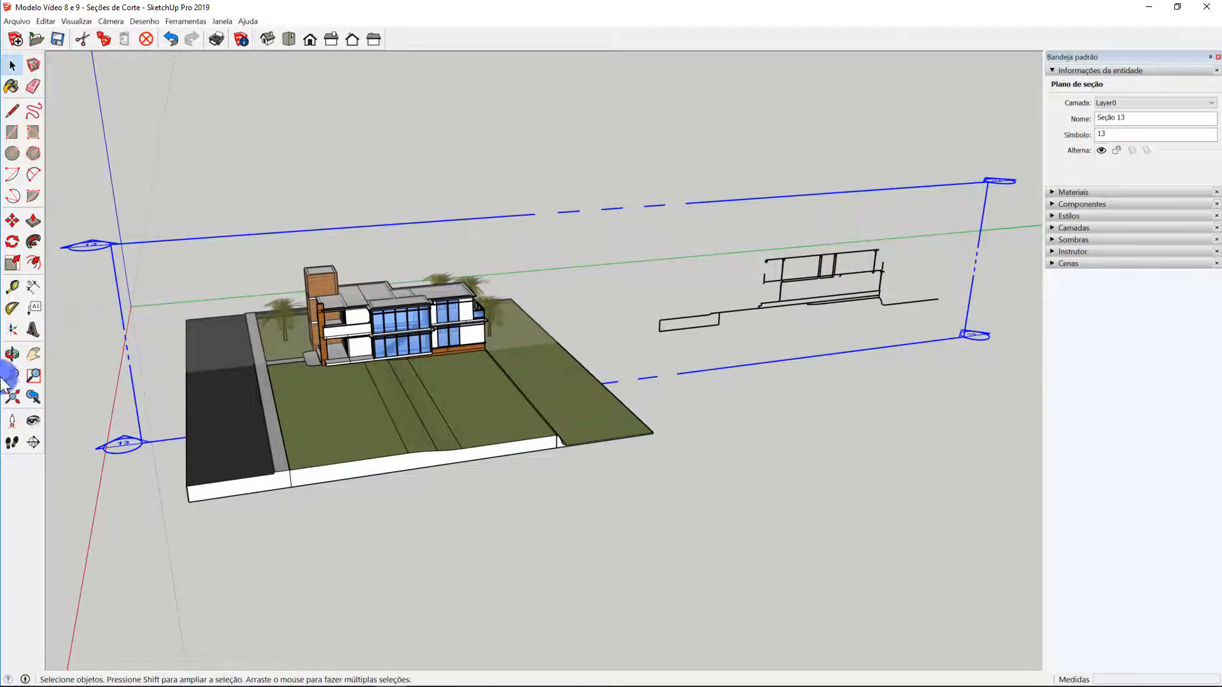
Place a horizontal section plane through the upper part of the wood-clad tower.
left_click(33, 442)
scroll(325, 280, "up", 3)
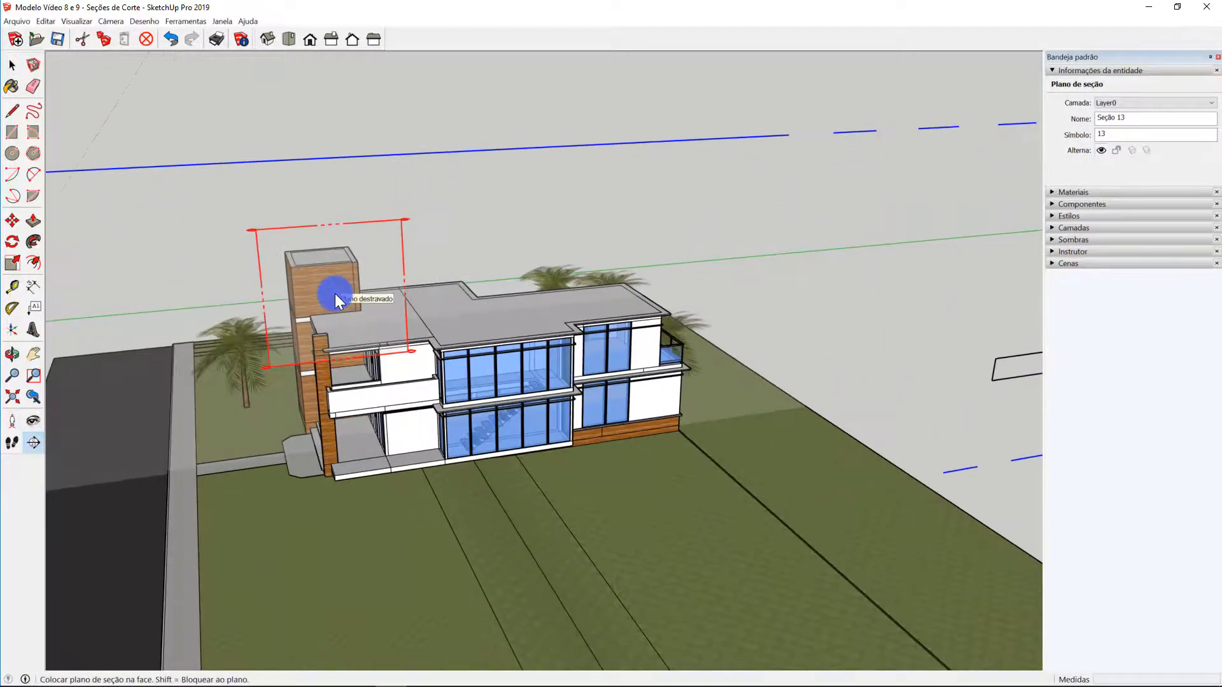
left_click(335, 292)
key("space")
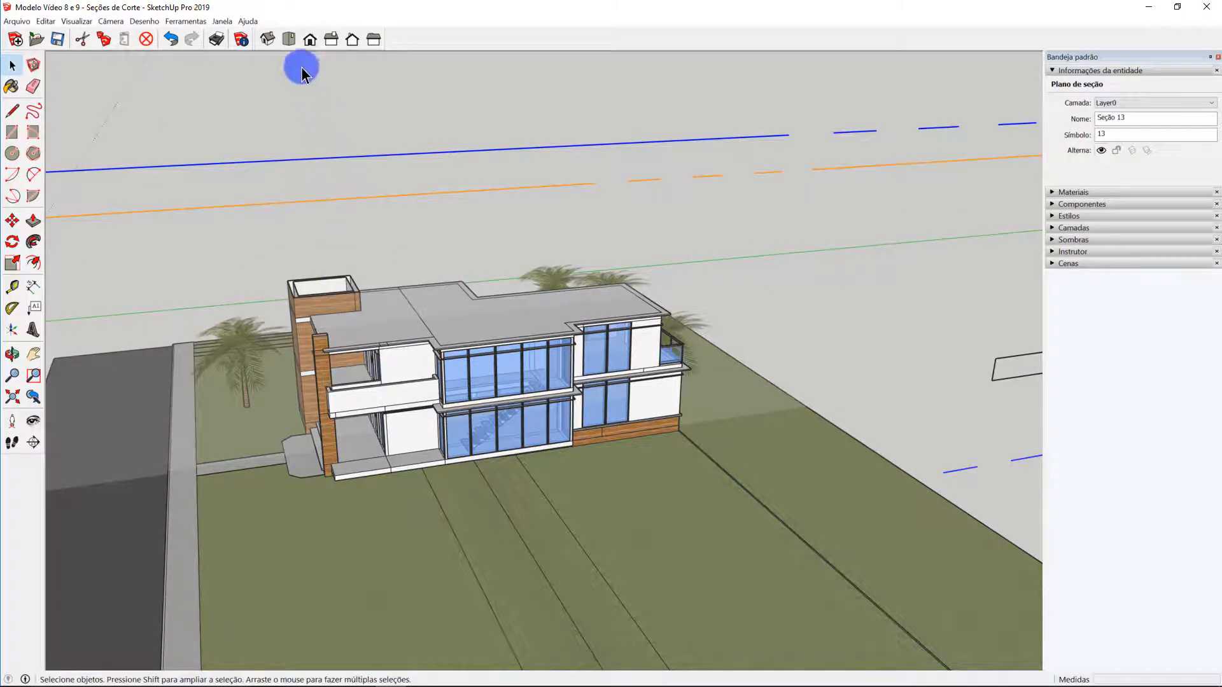
Switch to the top view and create a group from the tower's horizontal cut.
left_click(288, 40)
scroll(345, 368, "down", 2)
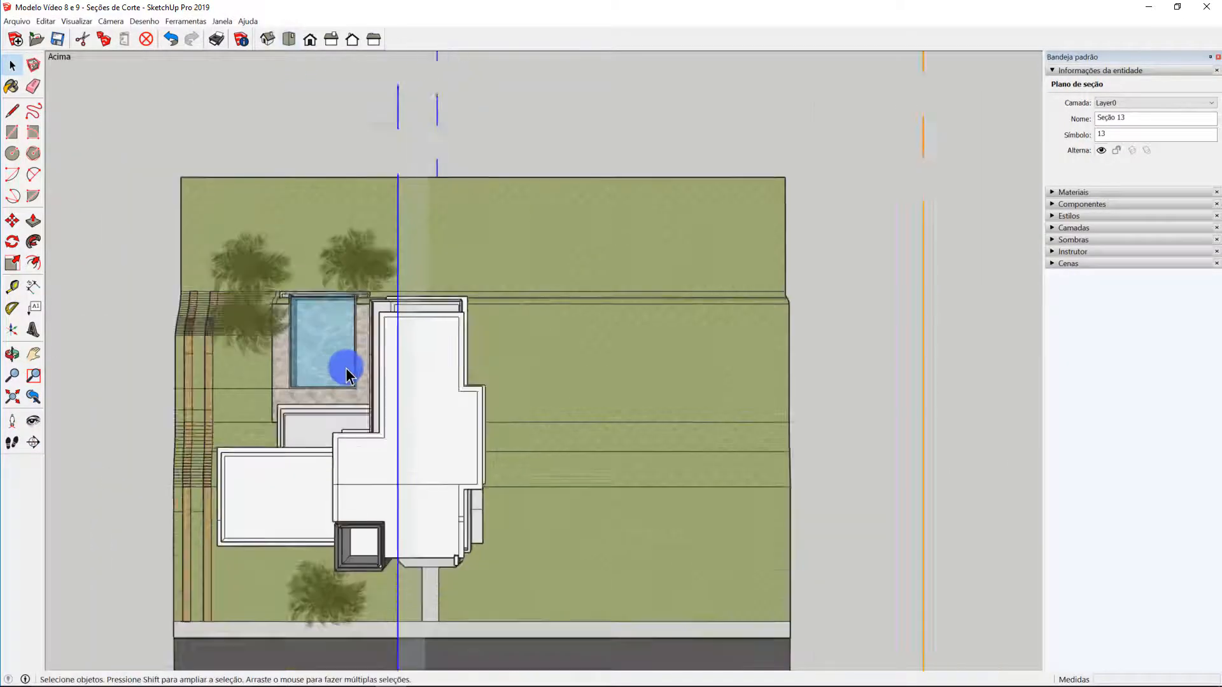
scroll(347, 363, "down", 3)
right_click(539, 453)
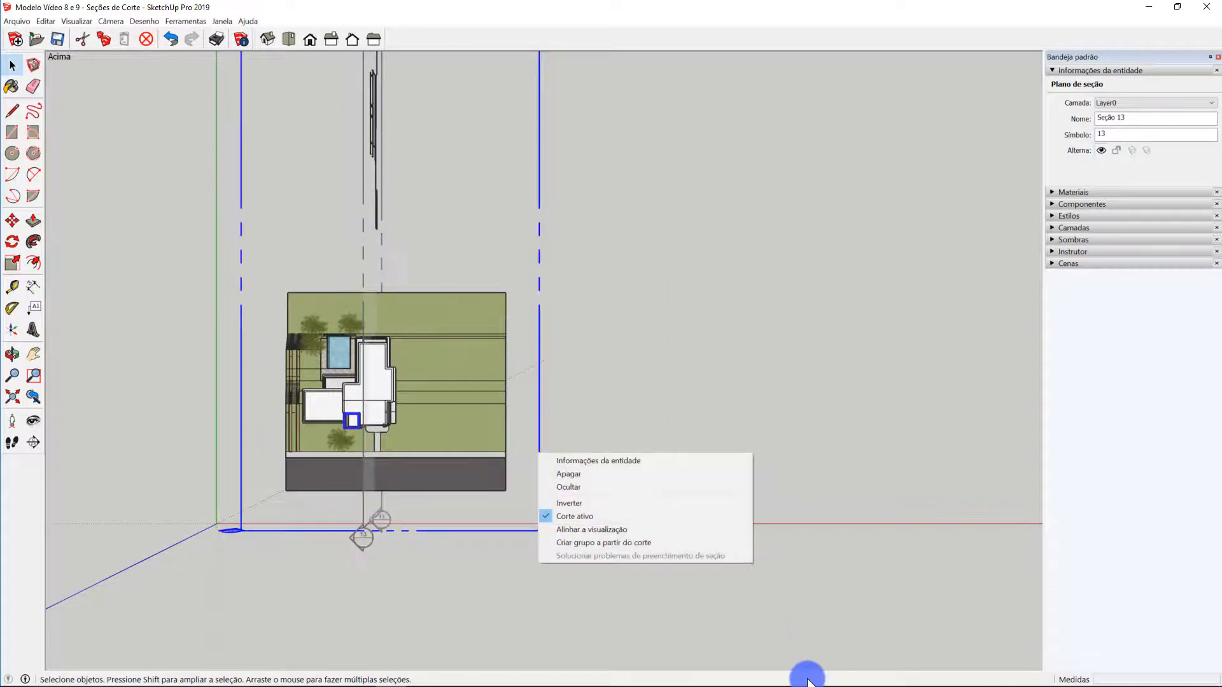
left_click(590, 542)
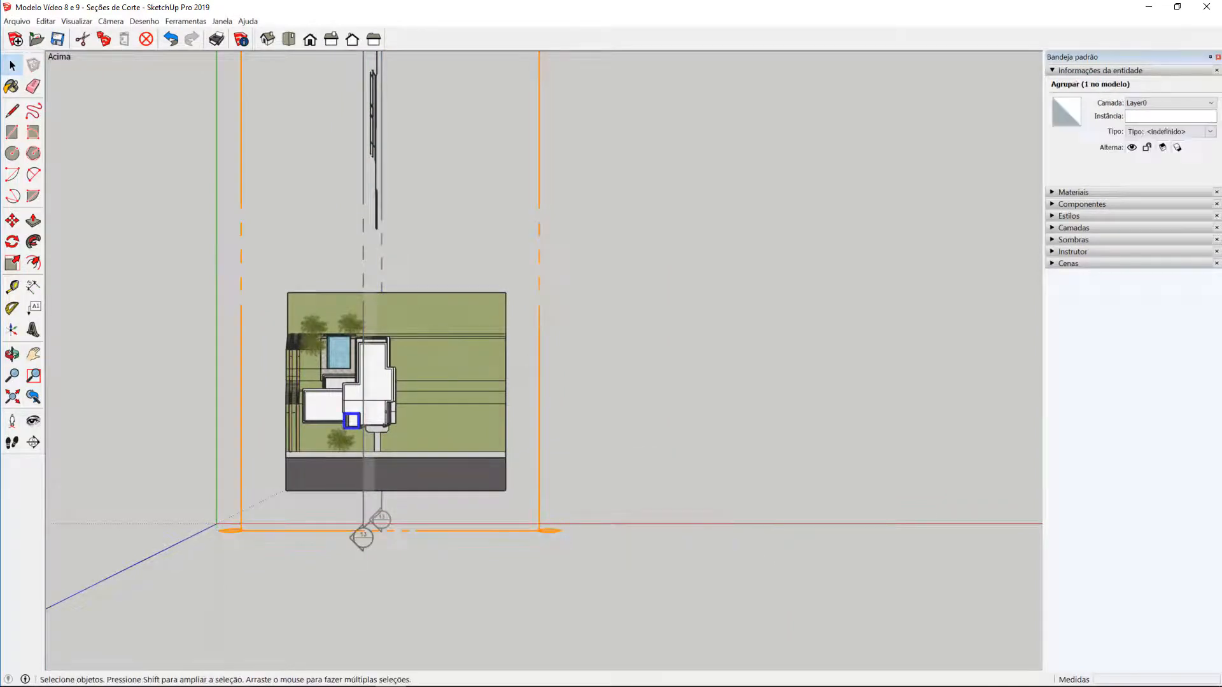
Move the tower's cut outline group about 45.38 m along the red axis, off the terrain.
left_click(12, 220)
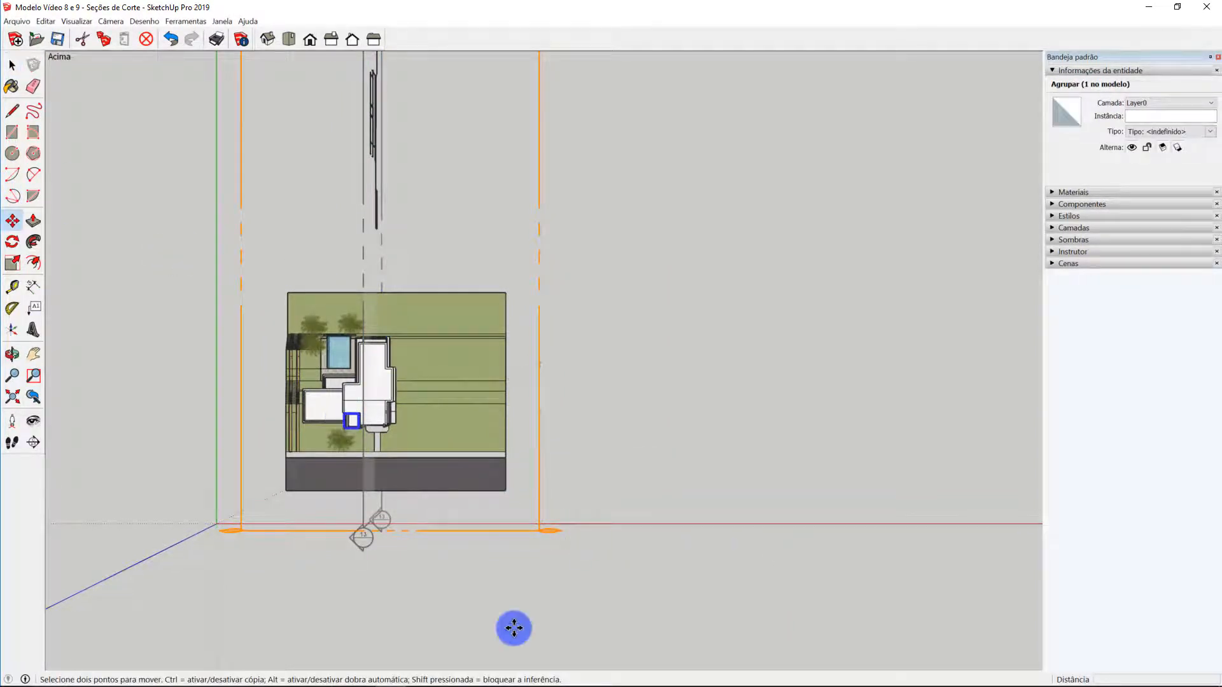
left_click(345, 414)
left_click(630, 415)
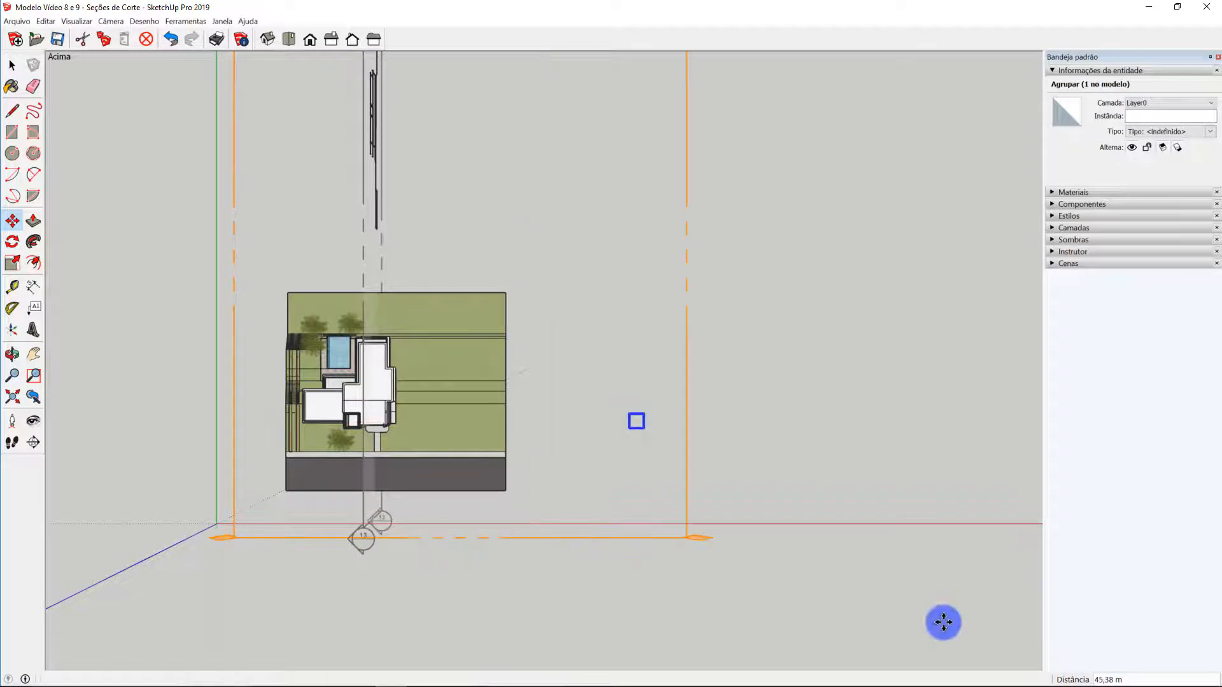